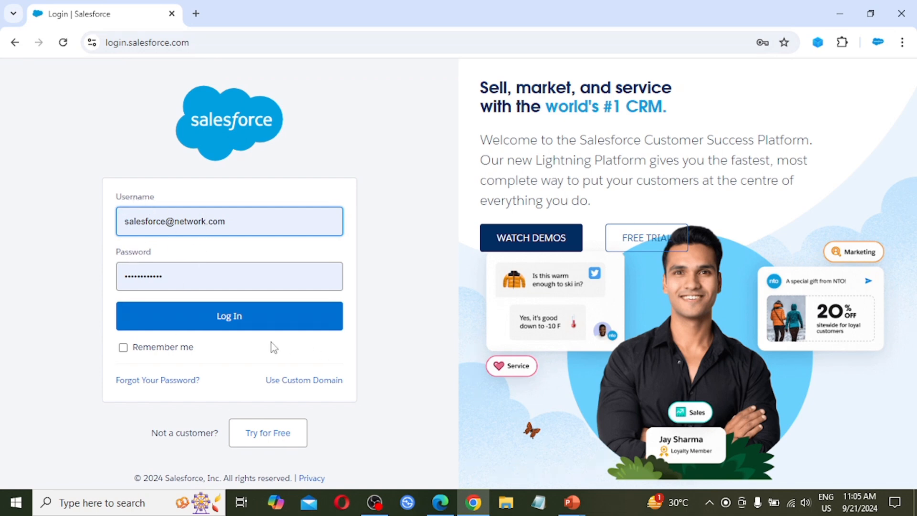
Log in to Salesforce with the prefilled credentials, then search the available apps for "sales" and open the Sales app.
{"action": "left_click", "coordinate": [245, 327]}
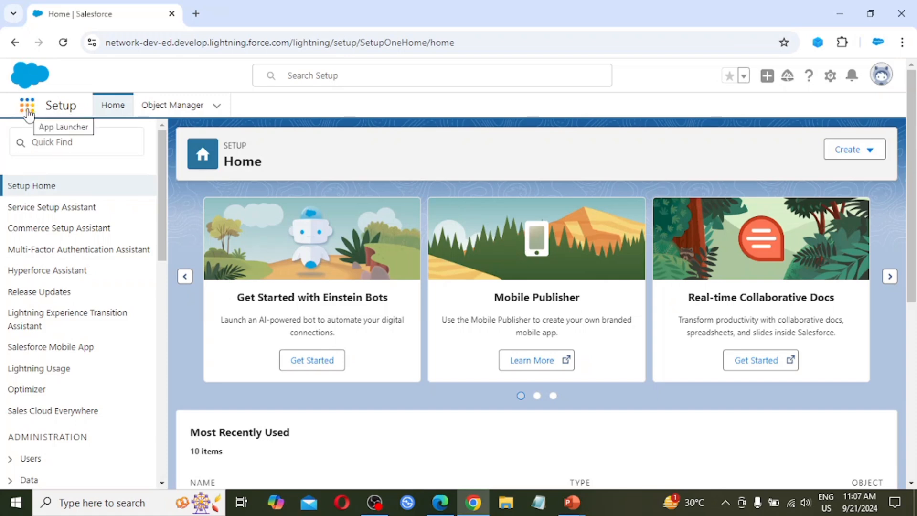
{"action": "left_click", "coordinate": [28, 111]}
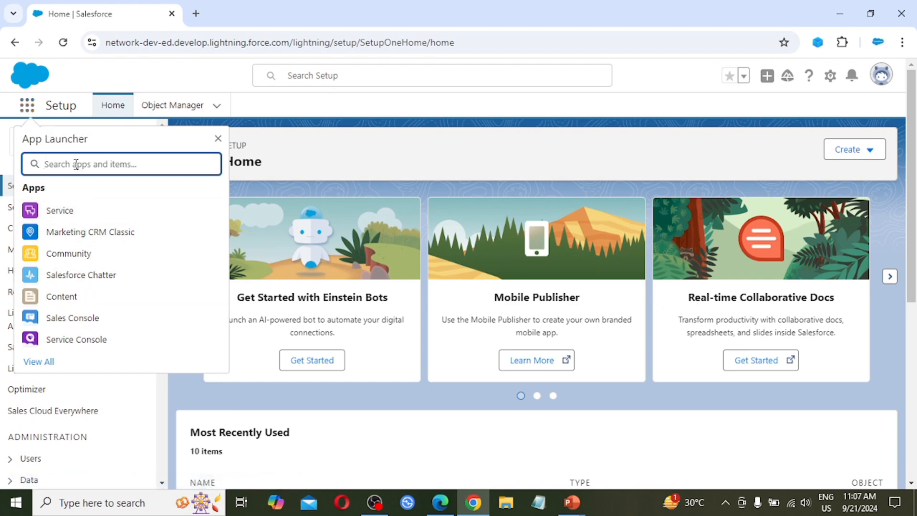
{"action": "type", "text": "sa"}
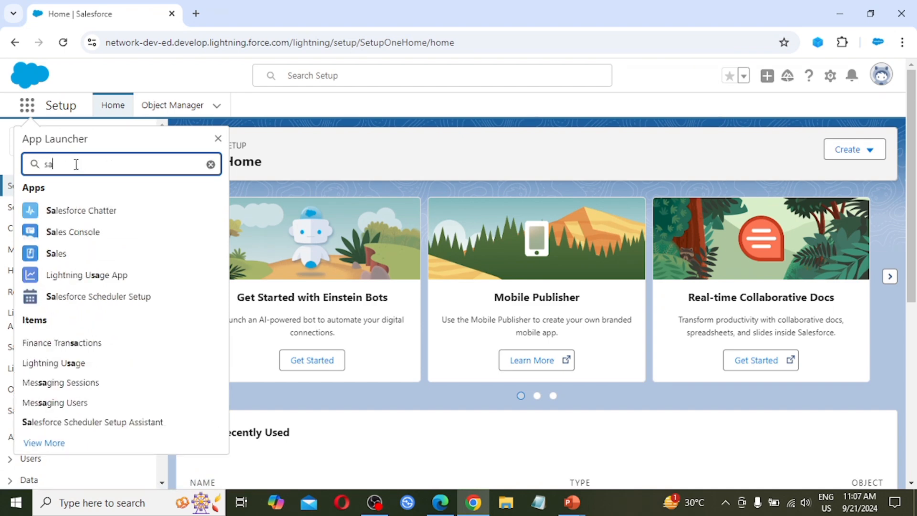
{"action": "type", "text": "l"}
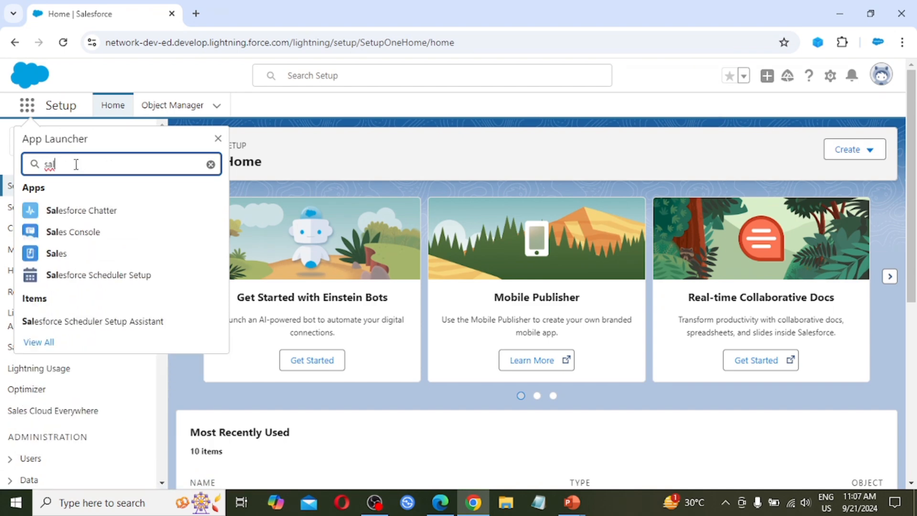
{"action": "type", "text": "es"}
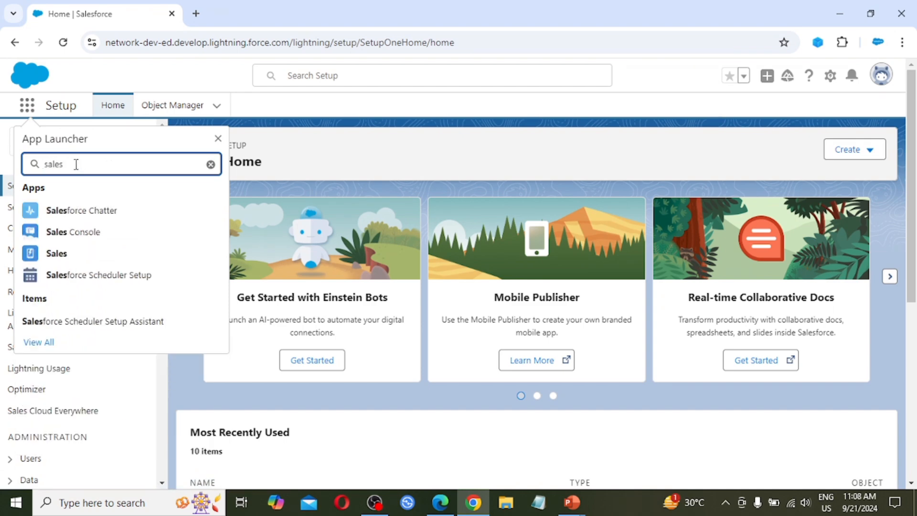
{"action": "left_click", "coordinate": [62, 261]}
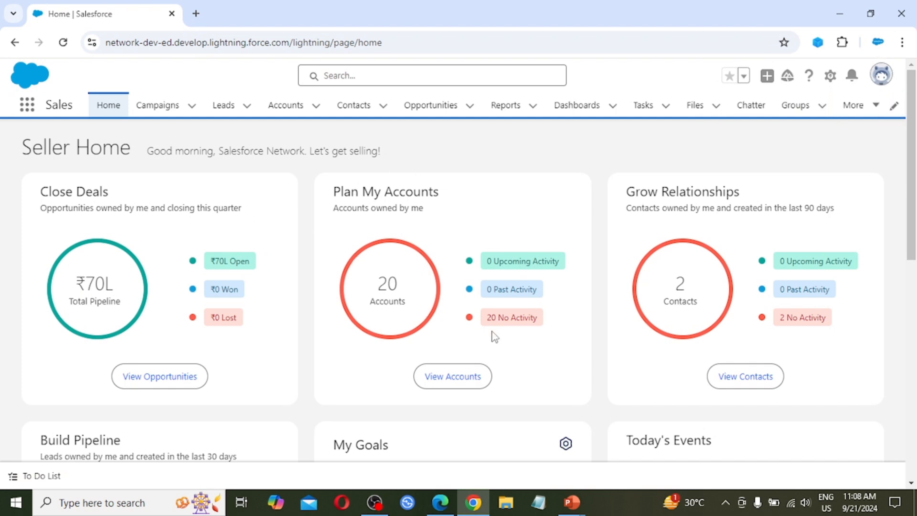
Review the Seller Home page cards, from Close Deals to Today's Tasks, Recent Records and Salesblazer.
{"action": "scroll", "coordinate": [566, 353], "scroll_direction": "down", "scroll_amount": 3}
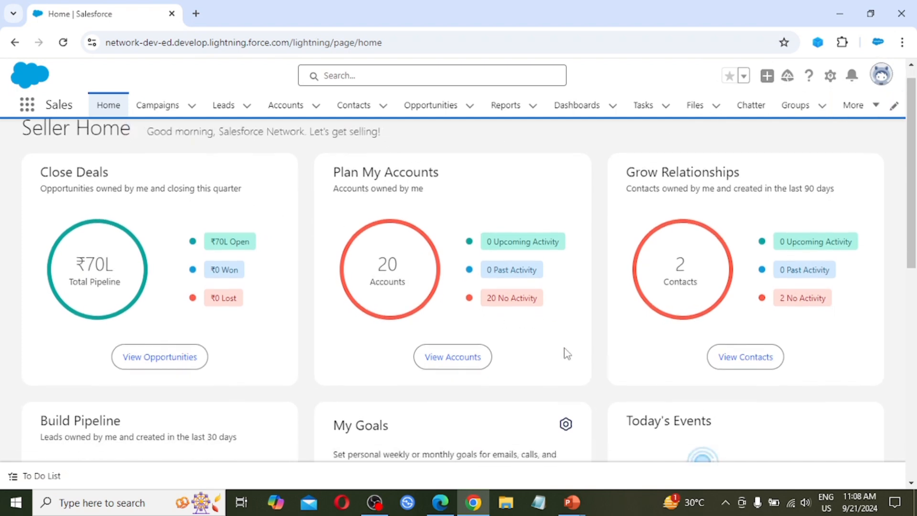
{"action": "scroll", "coordinate": [567, 353], "scroll_direction": "down", "scroll_amount": 6}
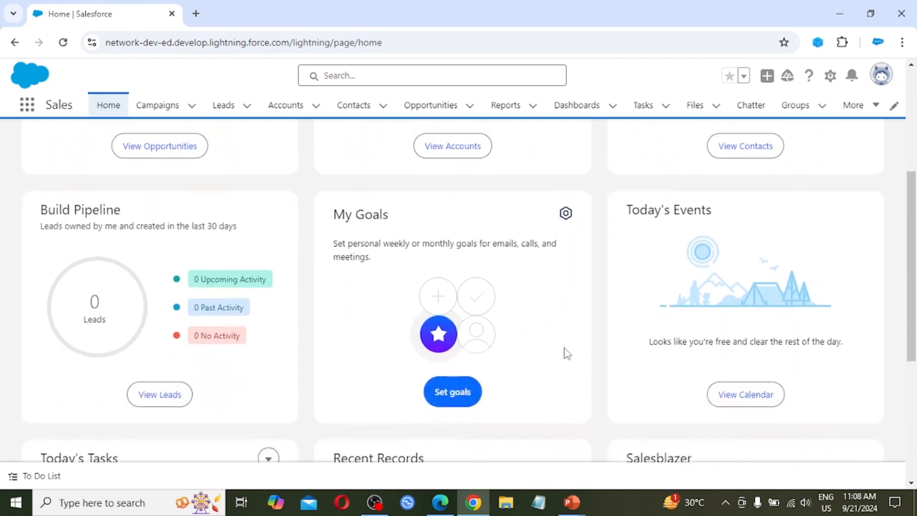
{"action": "scroll", "coordinate": [567, 353], "scroll_direction": "down", "scroll_amount": 1}
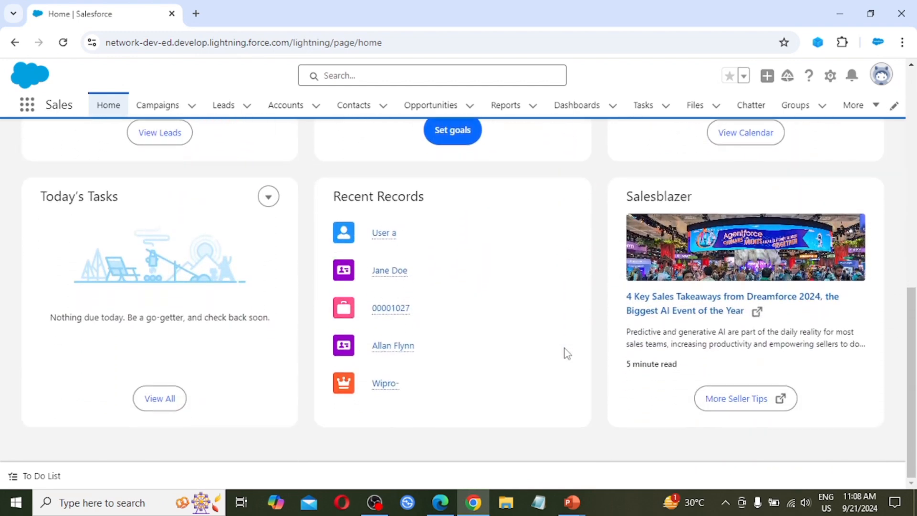
{"action": "scroll", "coordinate": [566, 352], "scroll_direction": "up", "scroll_amount": 10}
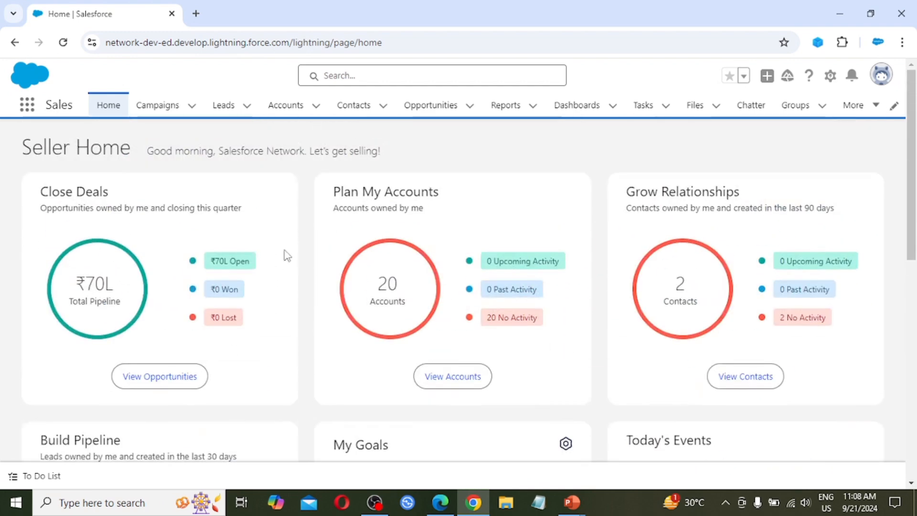
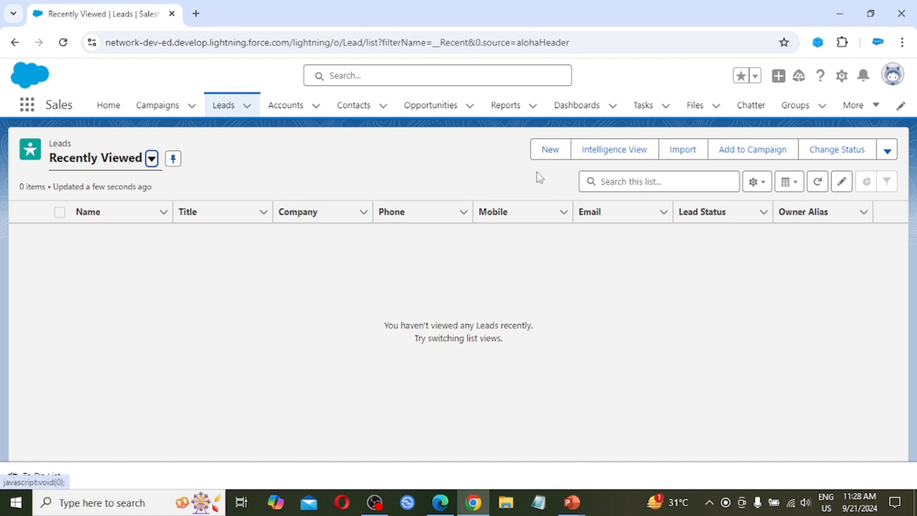
Open a new lead form and examine the name and company fields and the Lead Source options, leaving Lead Source unset.
{"action": "left_click", "coordinate": [550, 155]}
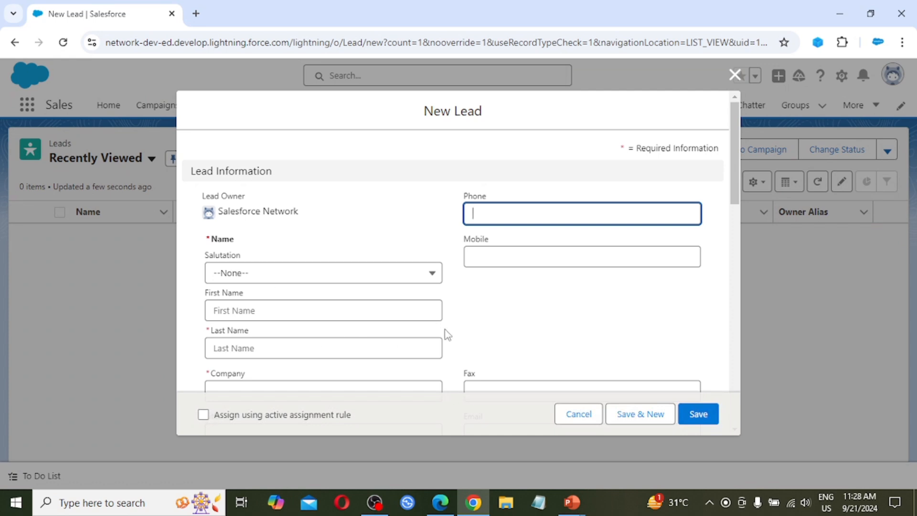
{"action": "scroll", "coordinate": [460, 294], "scroll_direction": "down", "scroll_amount": 1}
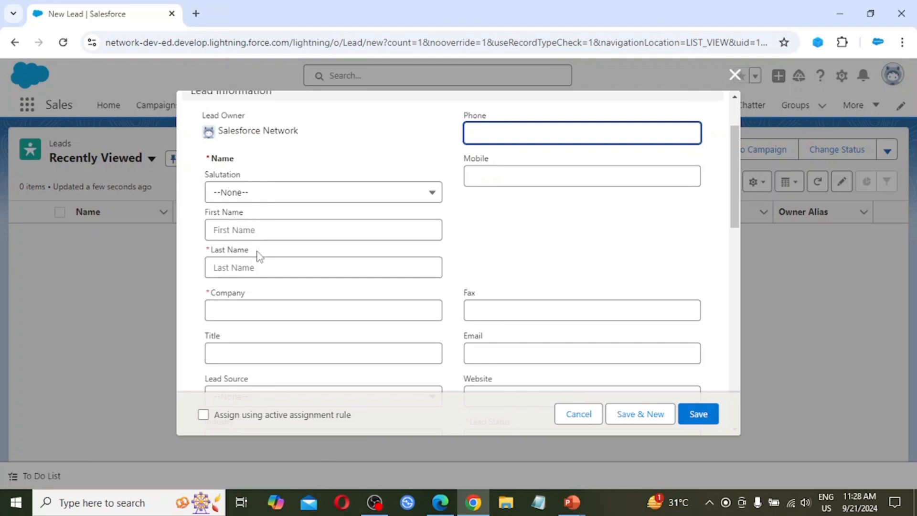
{"action": "scroll", "coordinate": [292, 297], "scroll_direction": "down", "scroll_amount": 2}
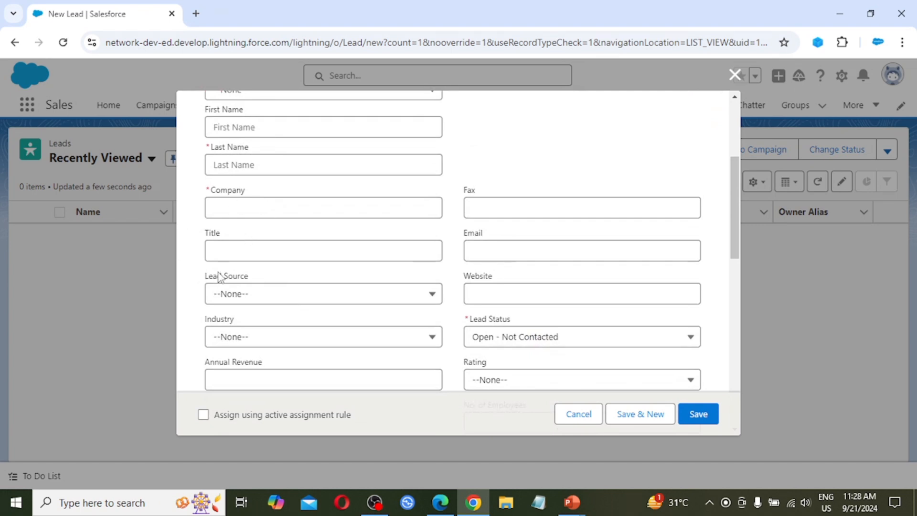
{"action": "scroll", "coordinate": [258, 297], "scroll_direction": "down", "scroll_amount": 2}
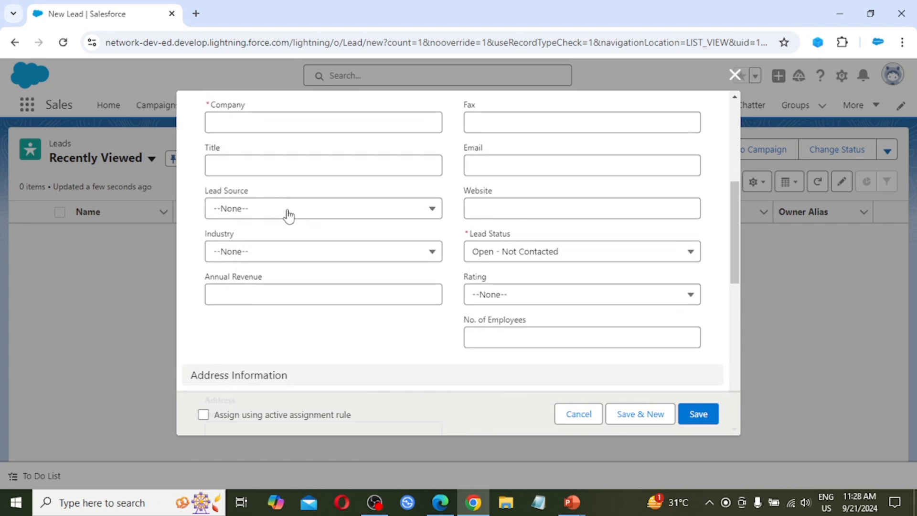
{"action": "left_click", "coordinate": [288, 215]}
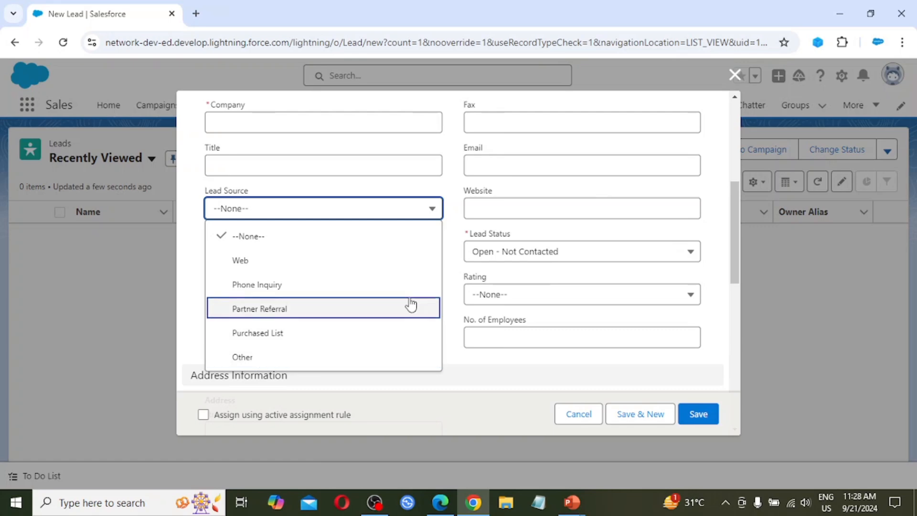
{"action": "left_click", "coordinate": [453, 272]}
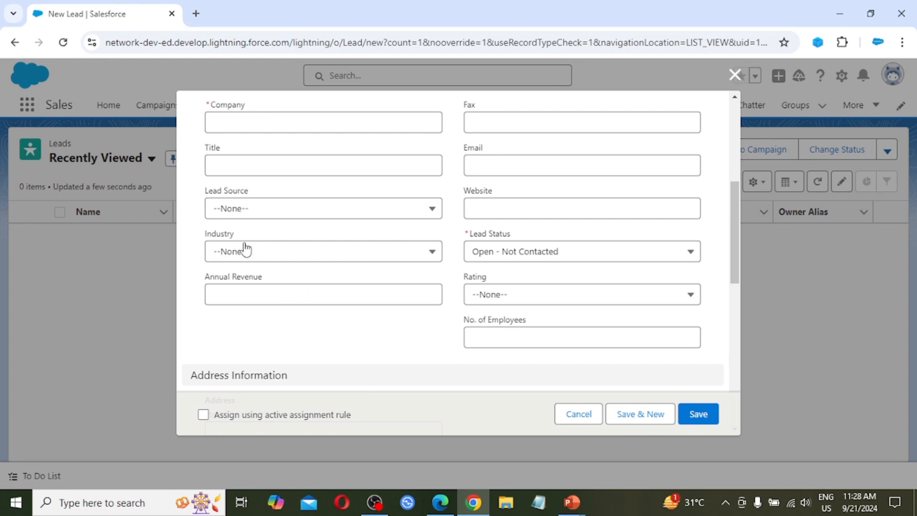
Look through the Industry options of the new lead from Agriculture down to Government without choosing one.
{"action": "left_click", "coordinate": [321, 259]}
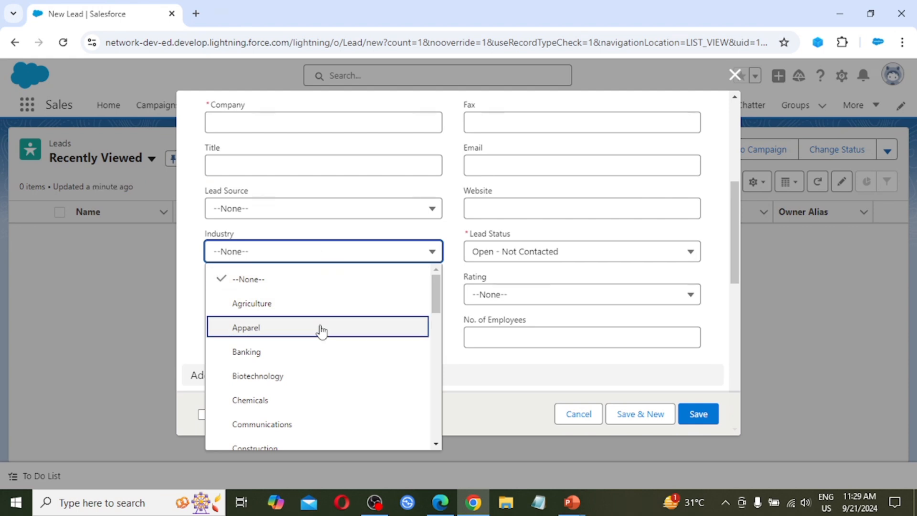
{"action": "scroll", "coordinate": [293, 319], "scroll_direction": "down", "scroll_amount": 1}
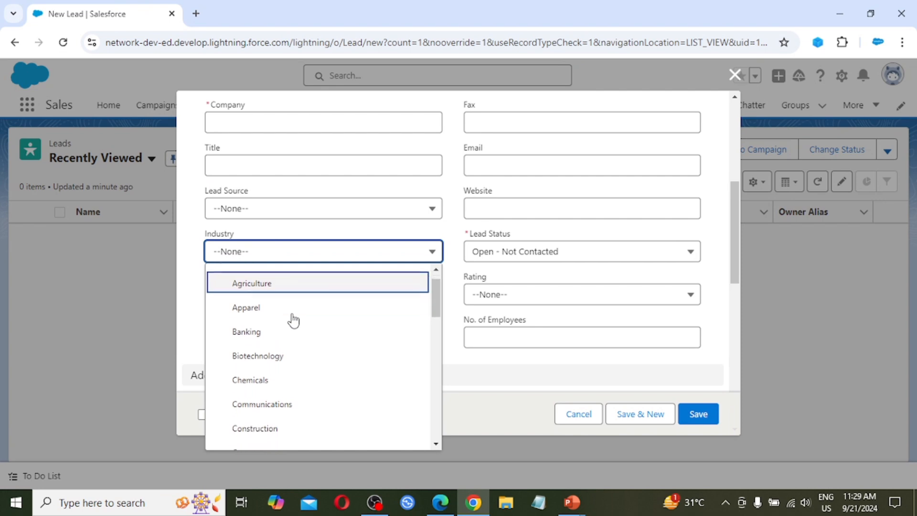
{"action": "scroll", "coordinate": [293, 320], "scroll_direction": "down", "scroll_amount": 3}
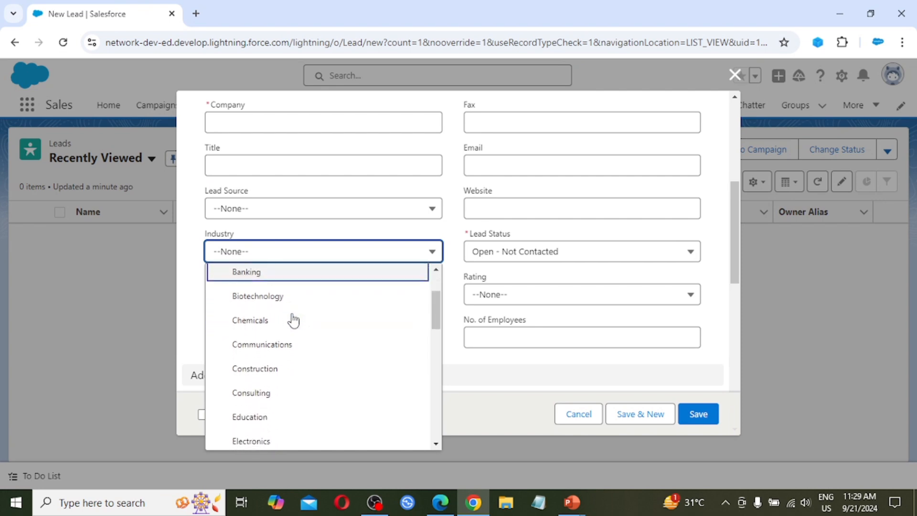
{"action": "scroll", "coordinate": [293, 320], "scroll_direction": "down", "scroll_amount": 3}
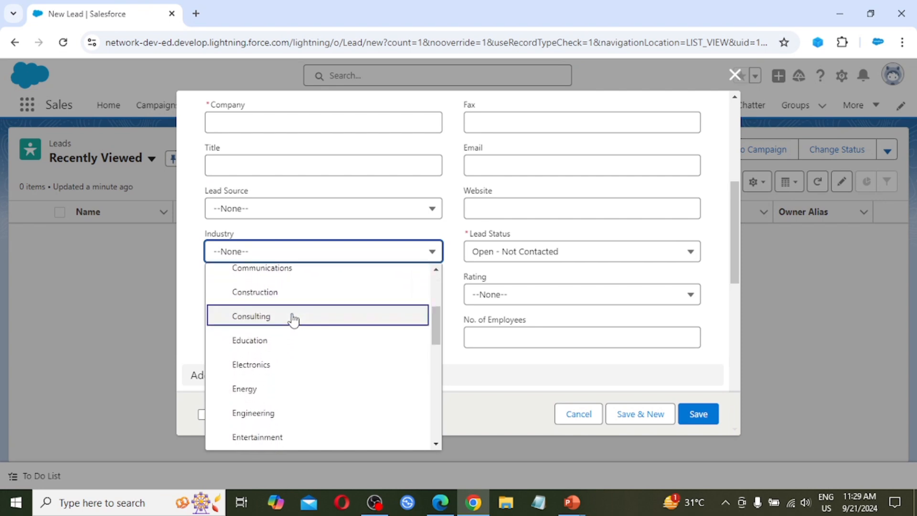
{"action": "scroll", "coordinate": [293, 320], "scroll_direction": "down", "scroll_amount": 2}
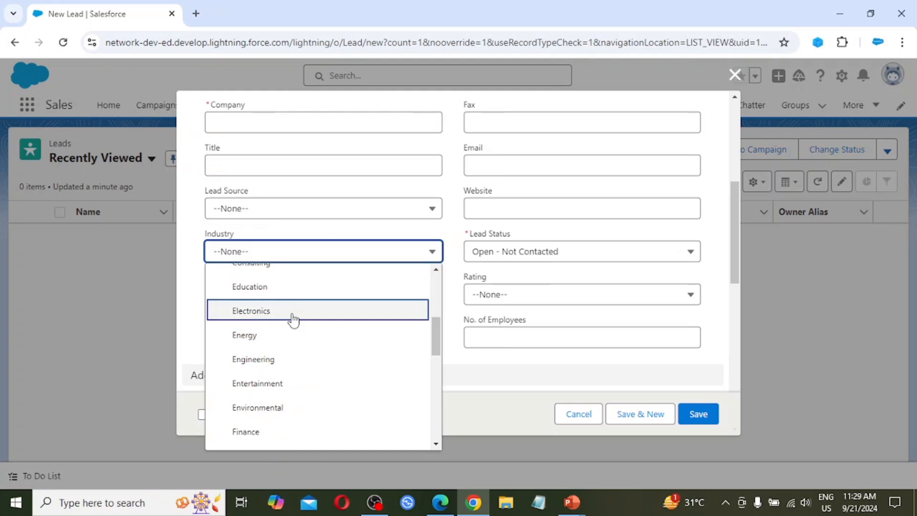
{"action": "scroll", "coordinate": [293, 320], "scroll_direction": "down", "scroll_amount": 2}
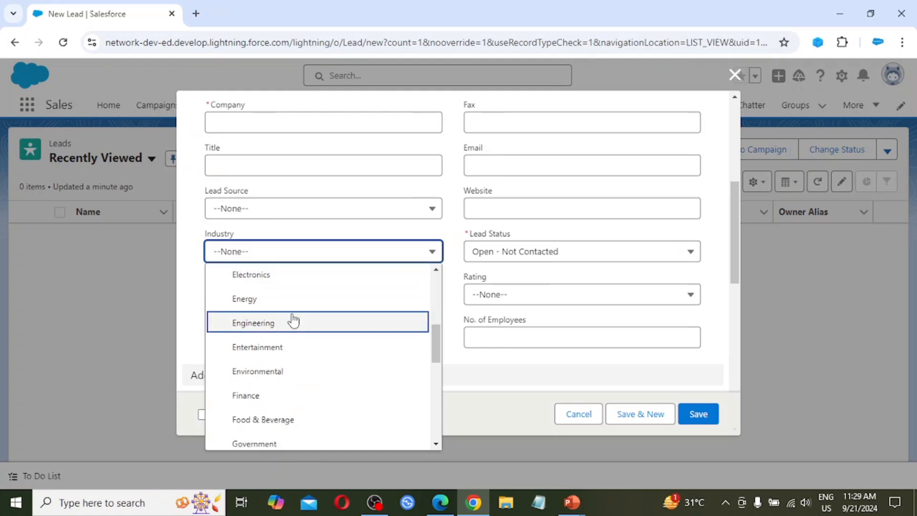
{"action": "left_click", "coordinate": [198, 294]}
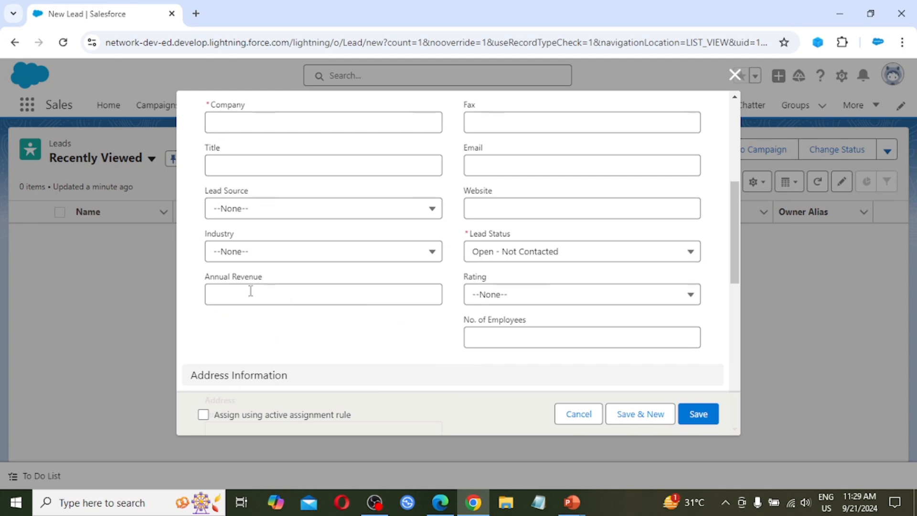
Examine the new lead's contact fields and its Lead Status and Rating options, keeping Open - Not Contacted and --None--.
{"action": "scroll", "coordinate": [340, 284], "scroll_direction": "up", "scroll_amount": 5}
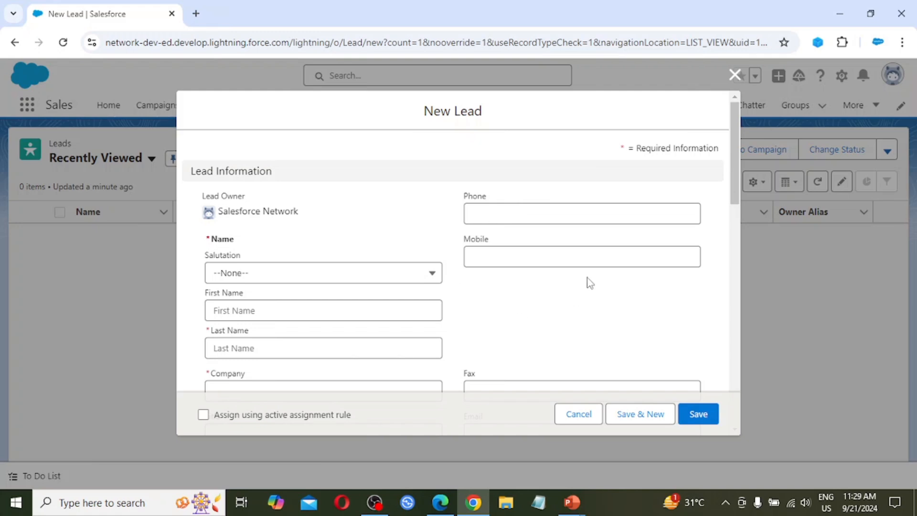
{"action": "scroll", "coordinate": [562, 260], "scroll_direction": "down", "scroll_amount": 1}
{"action": "scroll", "coordinate": [562, 260], "scroll_direction": "down", "scroll_amount": 5}
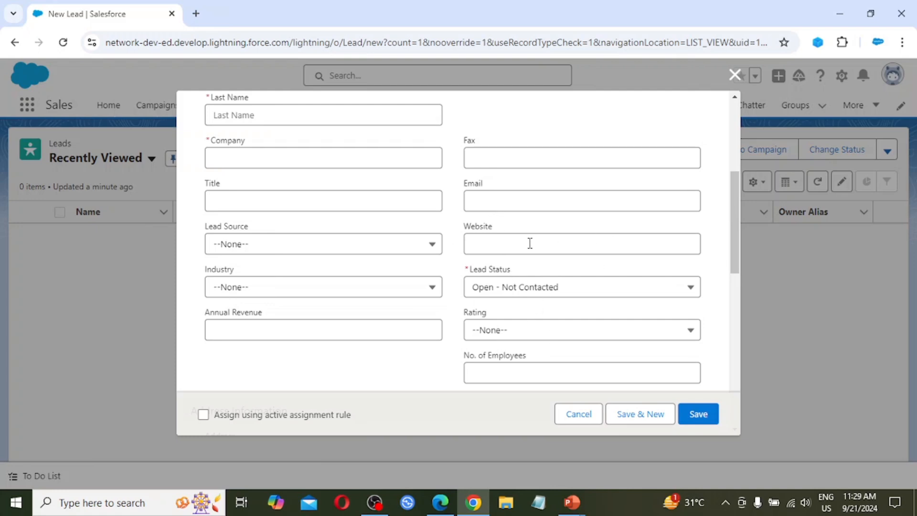
{"action": "scroll", "coordinate": [552, 295], "scroll_direction": "down", "scroll_amount": 1}
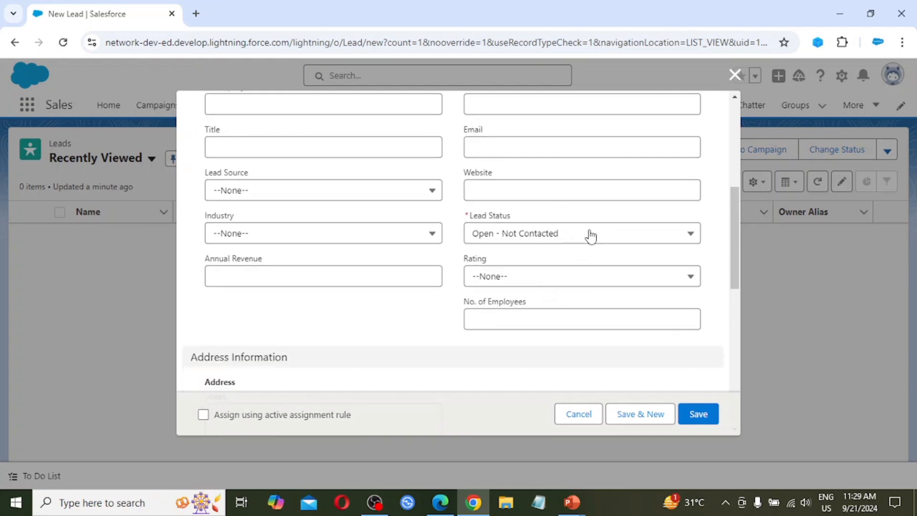
{"action": "left_click", "coordinate": [586, 239]}
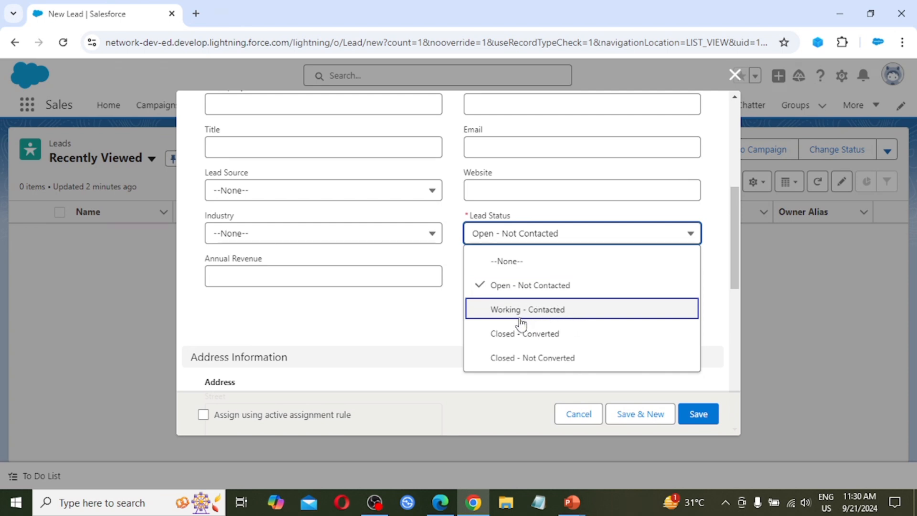
{"action": "left_click", "coordinate": [518, 284]}
{"action": "left_click", "coordinate": [516, 281]}
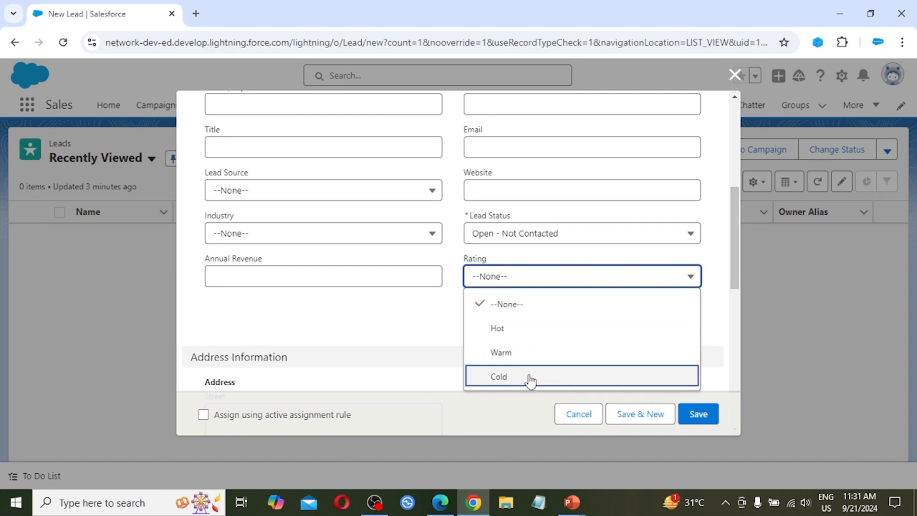
{"action": "left_click", "coordinate": [493, 312]}
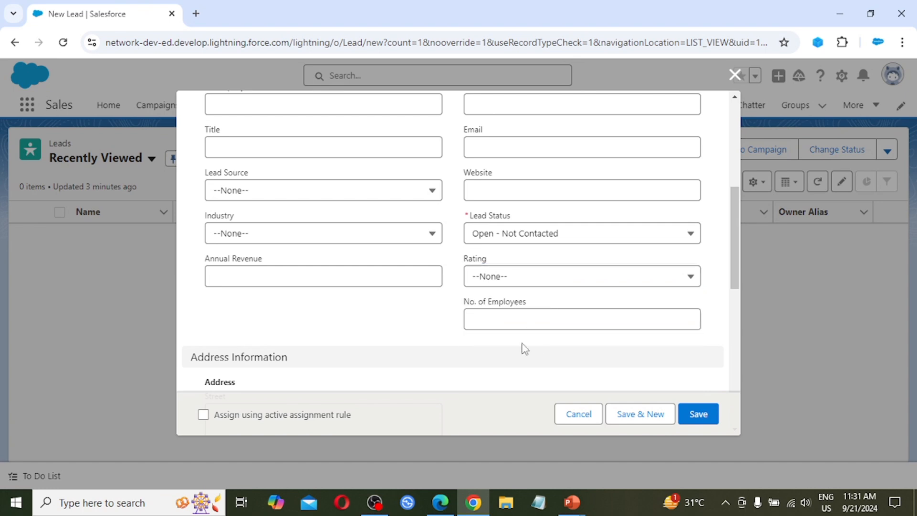
Review the lead's Address, Additional and Description Information sections and close the form without saving.
{"action": "scroll", "coordinate": [521, 348], "scroll_direction": "down", "scroll_amount": 5}
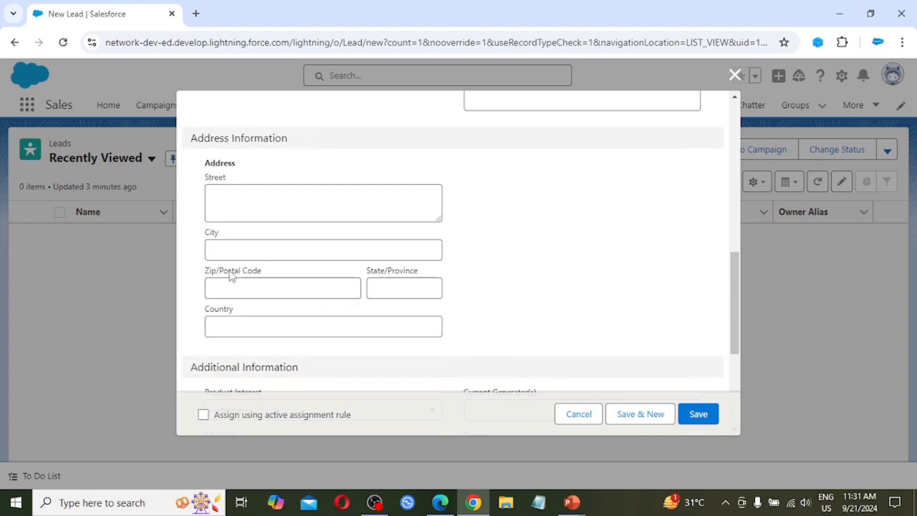
{"action": "scroll", "coordinate": [257, 317], "scroll_direction": "down", "scroll_amount": 1}
{"action": "scroll", "coordinate": [256, 317], "scroll_direction": "down", "scroll_amount": 3}
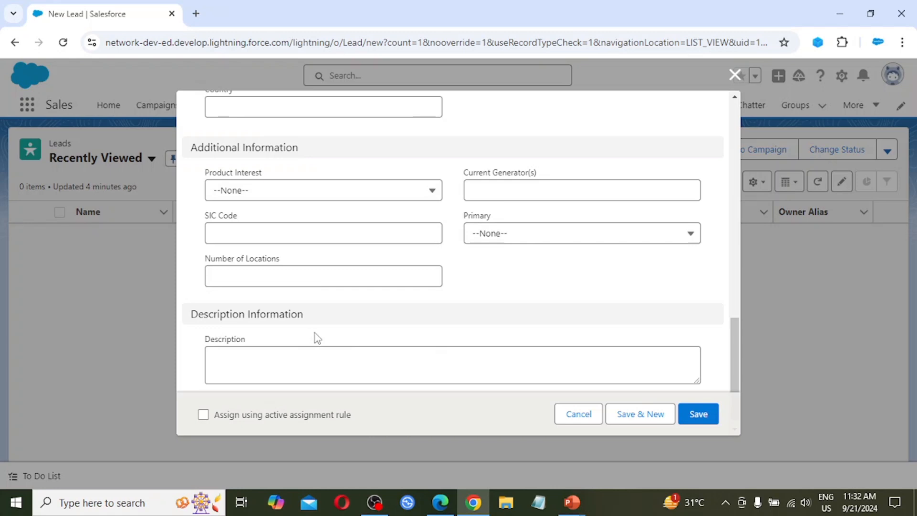
{"action": "scroll", "coordinate": [315, 333], "scroll_direction": "down", "scroll_amount": 1}
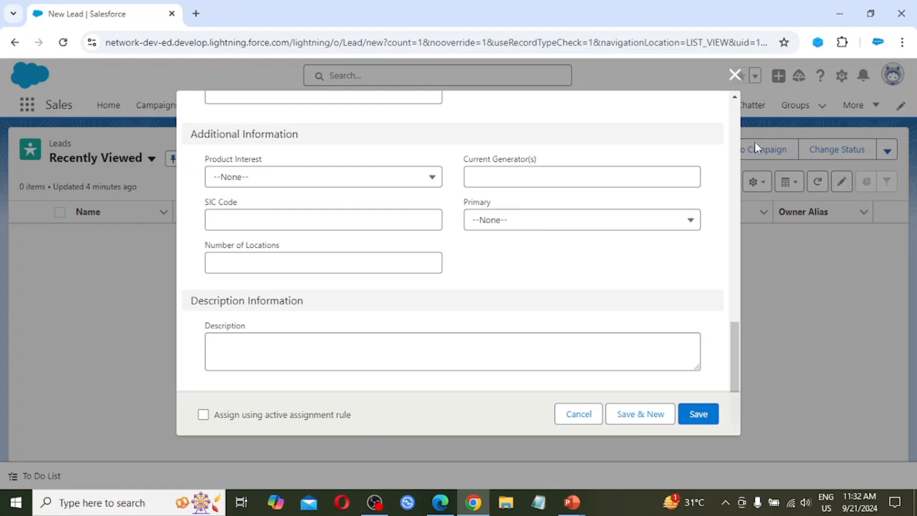
{"action": "left_click", "coordinate": [735, 75]}
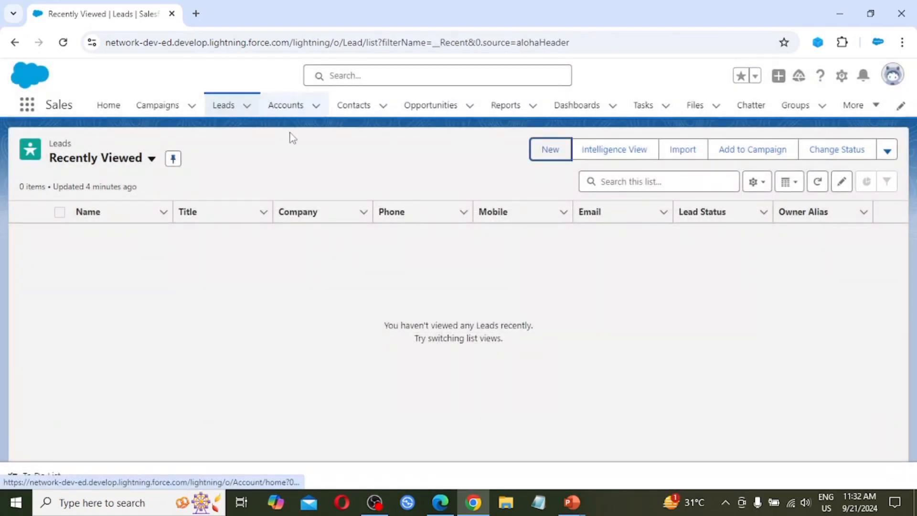
Open a new account form from the Accounts list and examine its fields and Type options without choosing a type.
{"action": "left_click", "coordinate": [288, 107]}
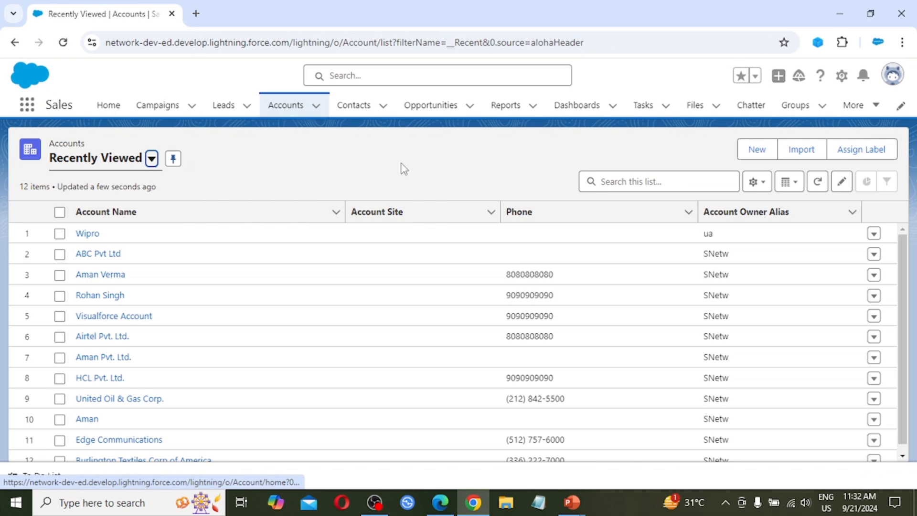
{"action": "left_click", "coordinate": [757, 154]}
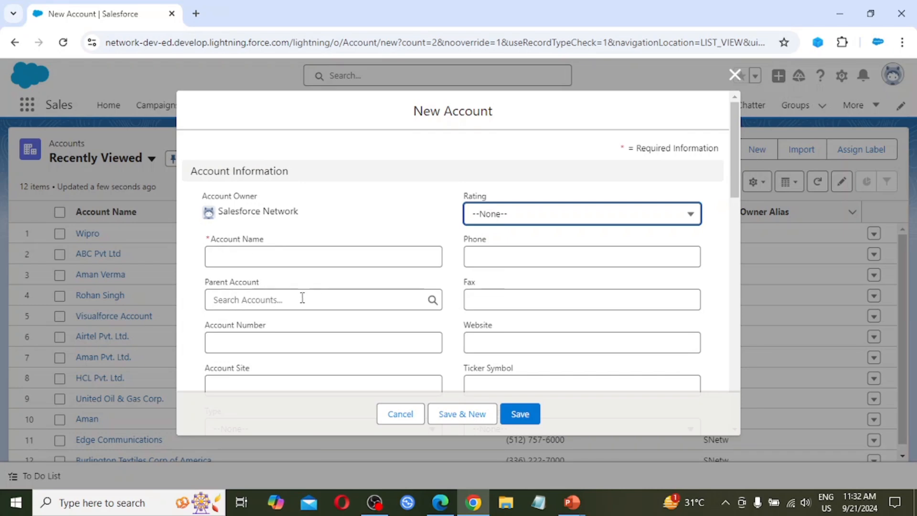
{"action": "scroll", "coordinate": [308, 290], "scroll_direction": "down", "scroll_amount": 1}
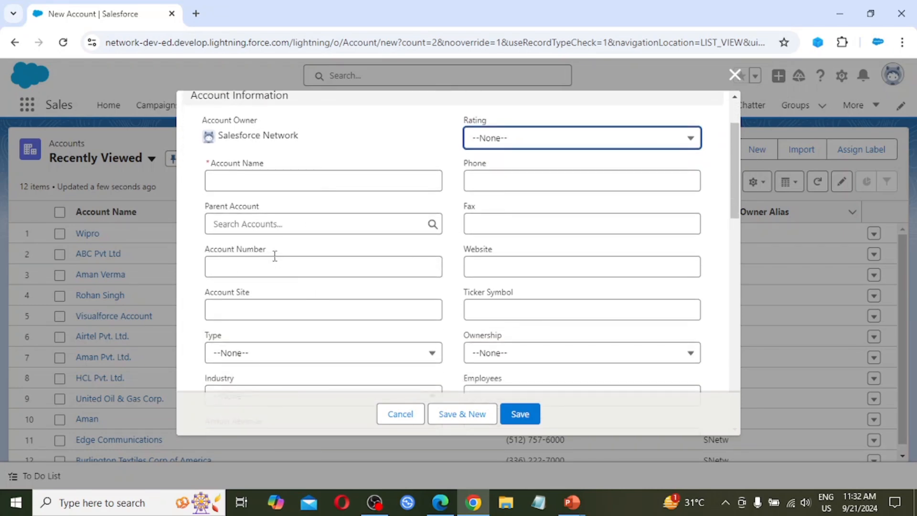
{"action": "scroll", "coordinate": [310, 329], "scroll_direction": "down", "scroll_amount": 2}
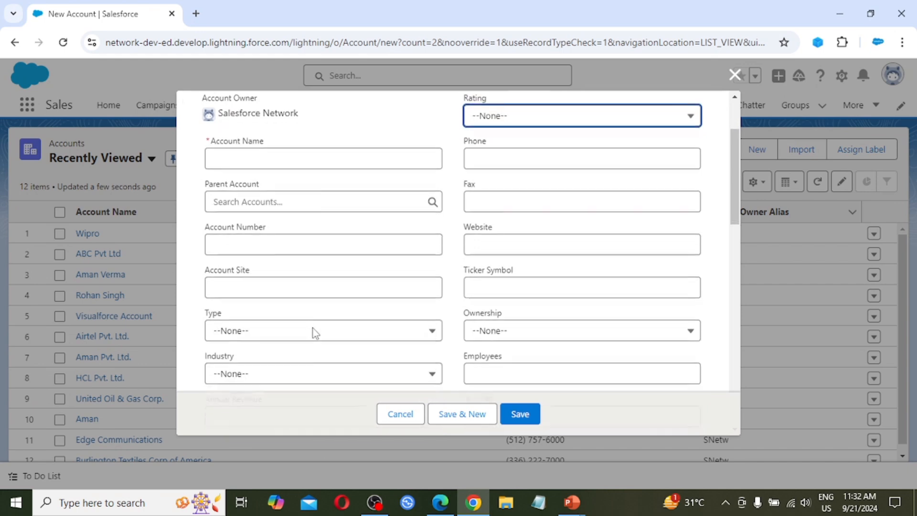
{"action": "left_click", "coordinate": [308, 282]}
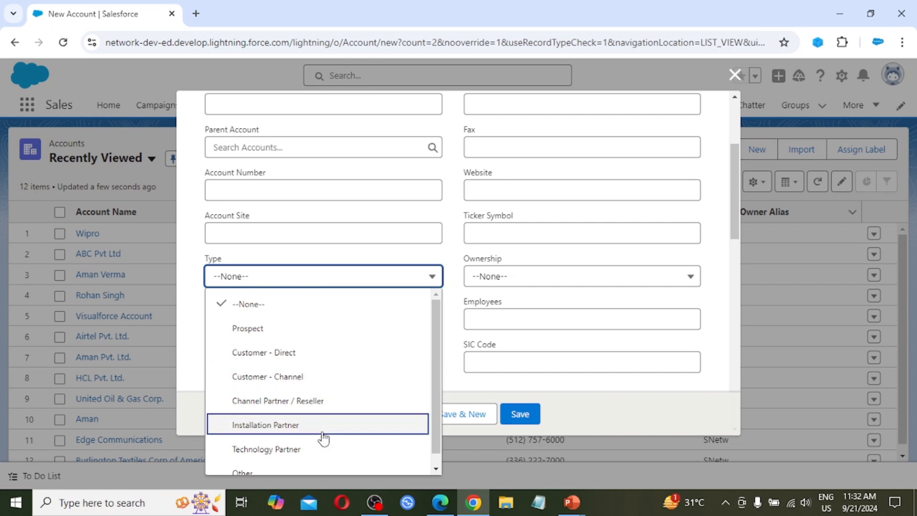
{"action": "scroll", "coordinate": [323, 438], "scroll_direction": "down", "scroll_amount": 1}
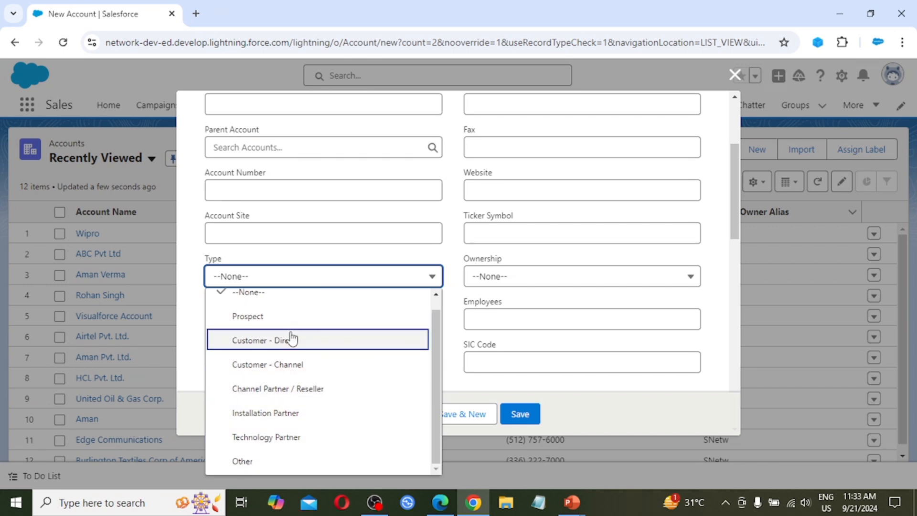
{"action": "left_click", "coordinate": [188, 285]}
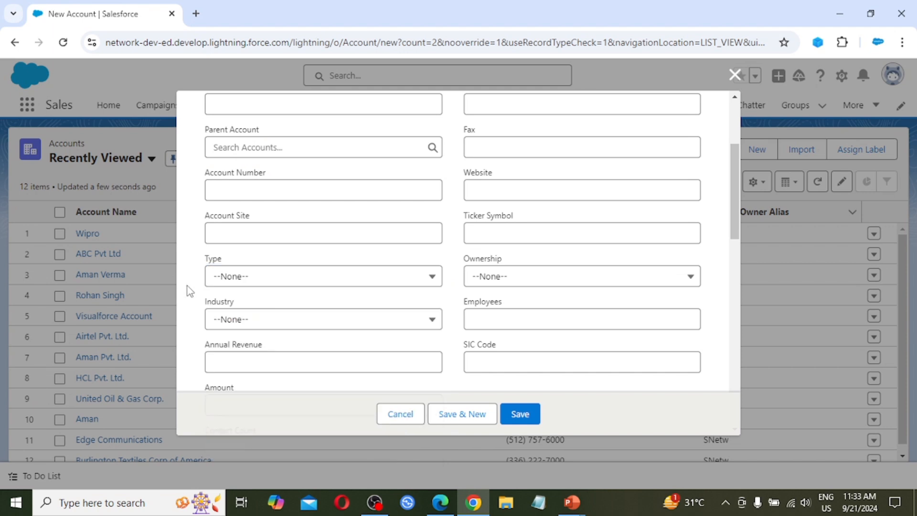
Examine the new account's Industry options and the fields down to Contact Count, then return to the beginning of the form.
{"action": "left_click", "coordinate": [260, 320]}
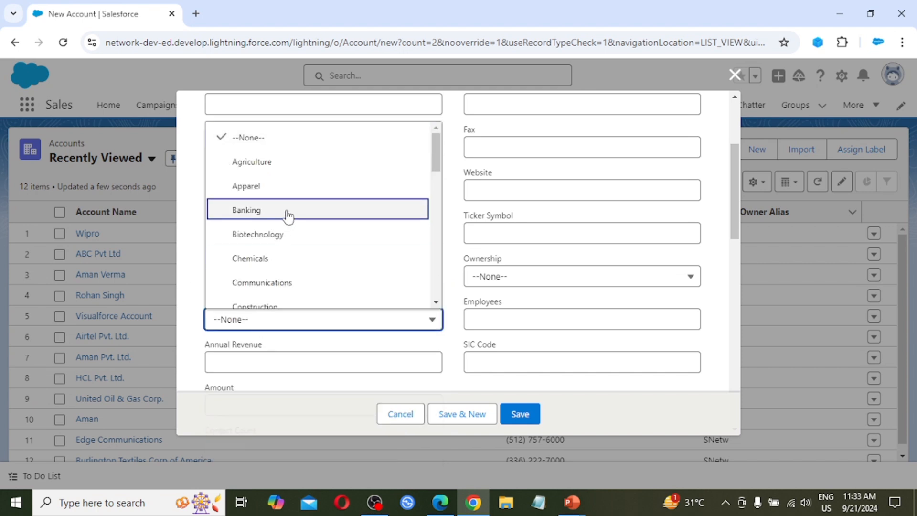
{"action": "scroll", "coordinate": [286, 183], "scroll_direction": "down", "scroll_amount": 5}
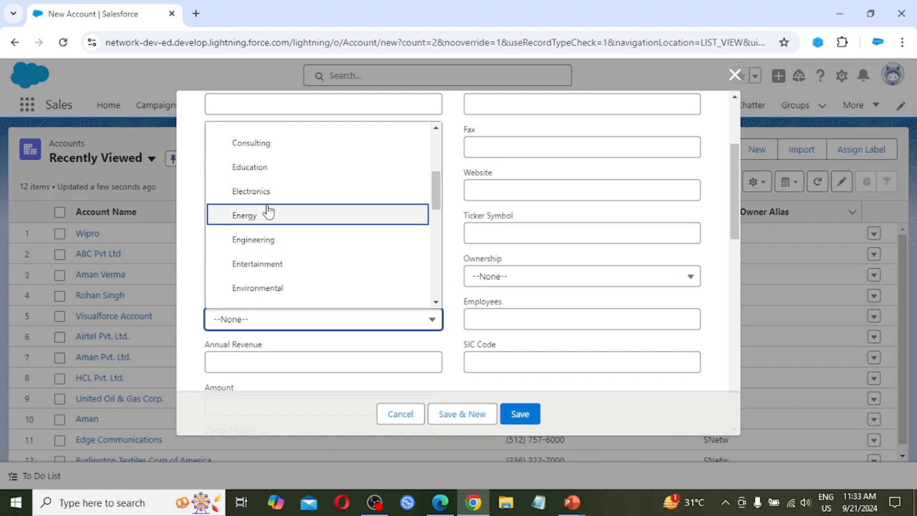
{"action": "left_click", "coordinate": [194, 336]}
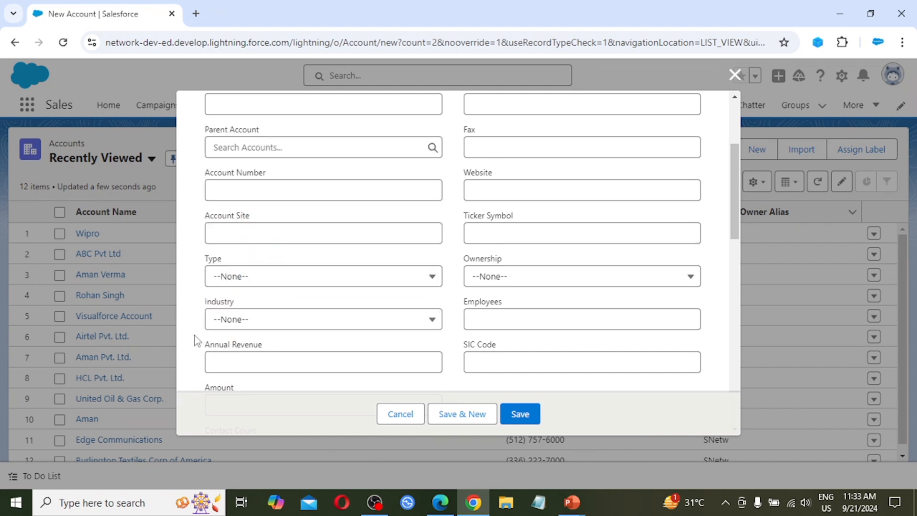
{"action": "scroll", "coordinate": [269, 365], "scroll_direction": "down", "scroll_amount": 2}
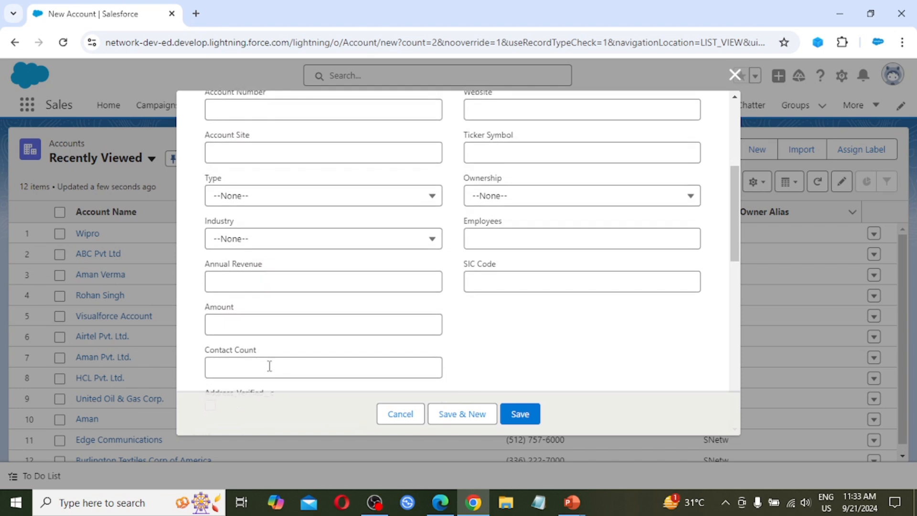
{"action": "scroll", "coordinate": [544, 213], "scroll_direction": "up", "scroll_amount": 5}
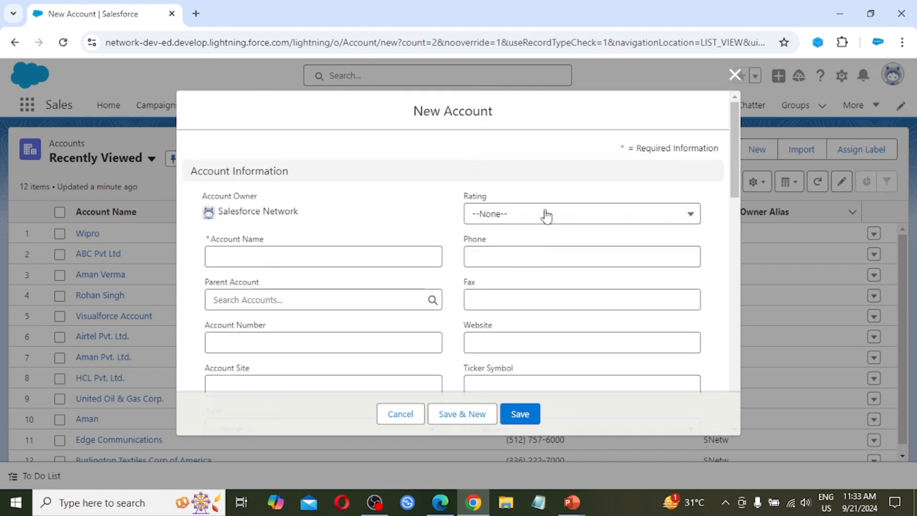
Examine the new account's Rating and Ownership options, leaving both set to --None--.
{"action": "left_click", "coordinate": [544, 213]}
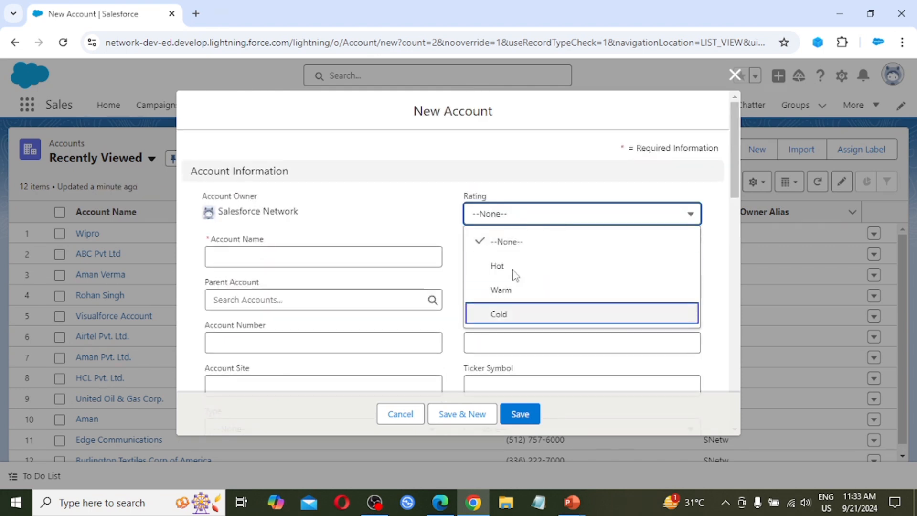
{"action": "left_click", "coordinate": [417, 213]}
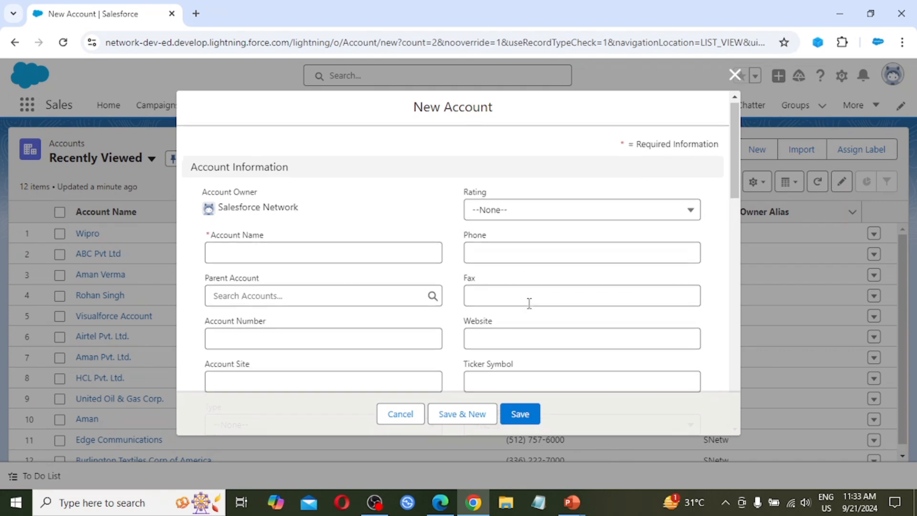
{"action": "scroll", "coordinate": [528, 303], "scroll_direction": "down", "scroll_amount": 2}
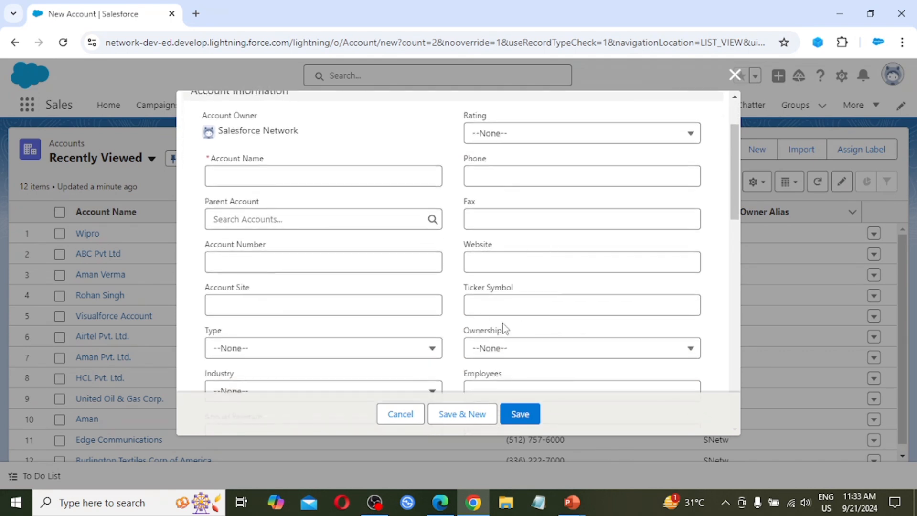
{"action": "scroll", "coordinate": [501, 348], "scroll_direction": "down", "scroll_amount": 2}
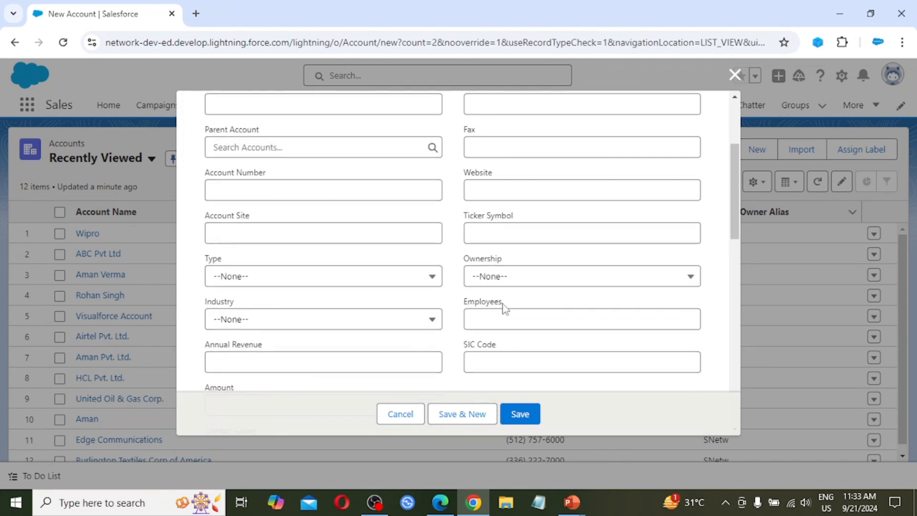
{"action": "left_click", "coordinate": [547, 281]}
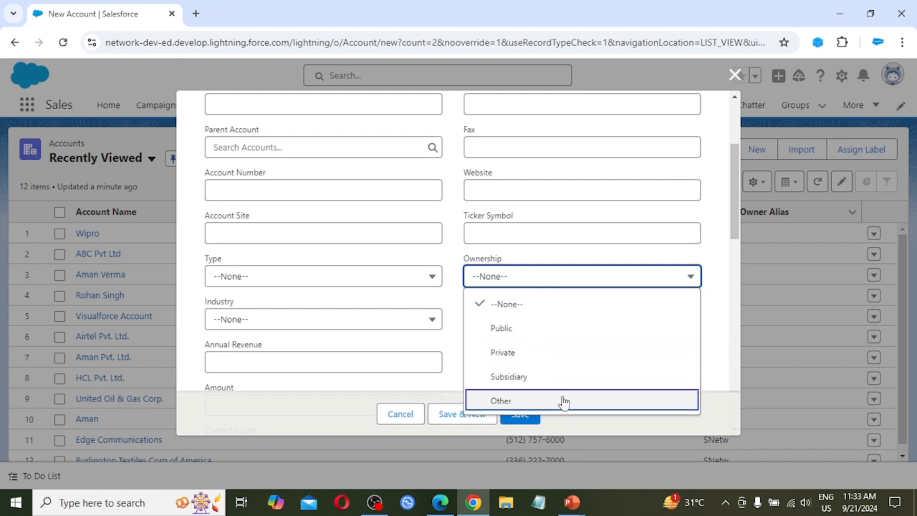
{"action": "left_click", "coordinate": [454, 247]}
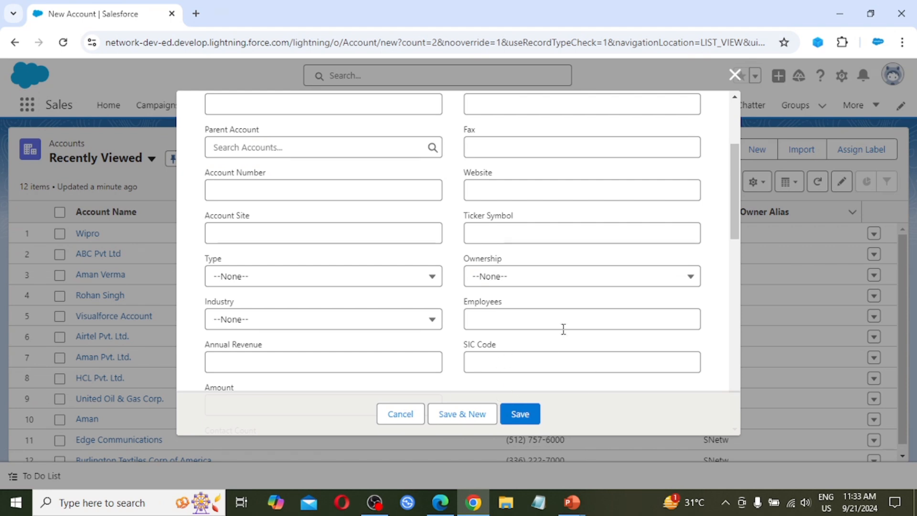
Review the account's remaining fields and its Address, Additional and Description Information sections, and close the form without saving.
{"action": "scroll", "coordinate": [564, 329], "scroll_direction": "down", "scroll_amount": 1}
{"action": "scroll", "coordinate": [564, 329], "scroll_direction": "down", "scroll_amount": 1}
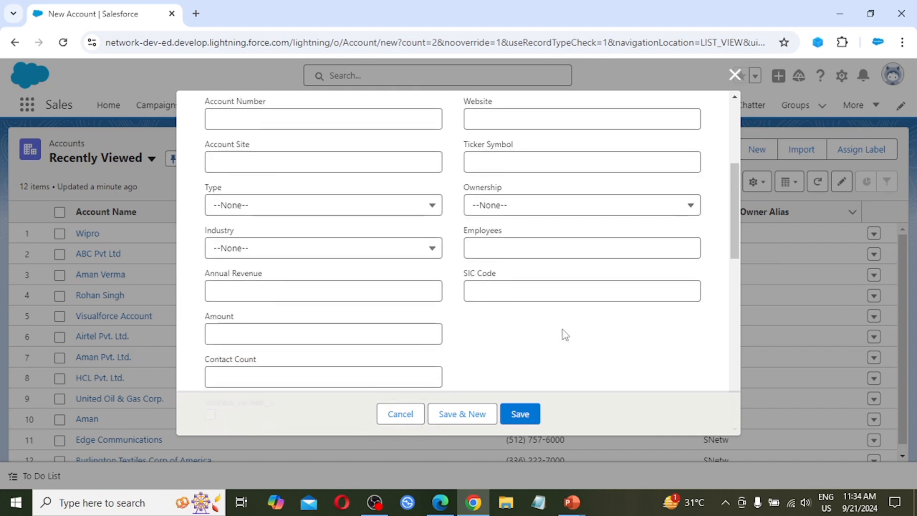
{"action": "scroll", "coordinate": [564, 335], "scroll_direction": "down", "scroll_amount": 3}
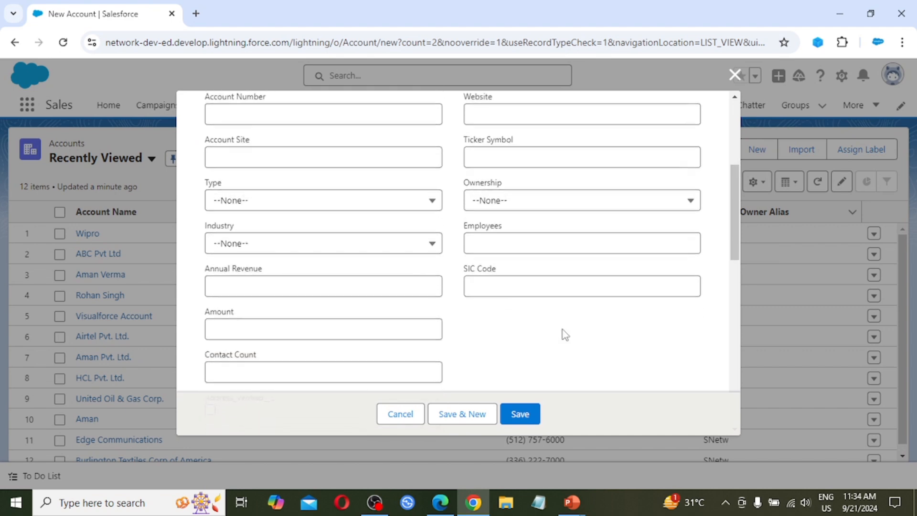
{"action": "scroll", "coordinate": [563, 331], "scroll_direction": "down", "scroll_amount": 3}
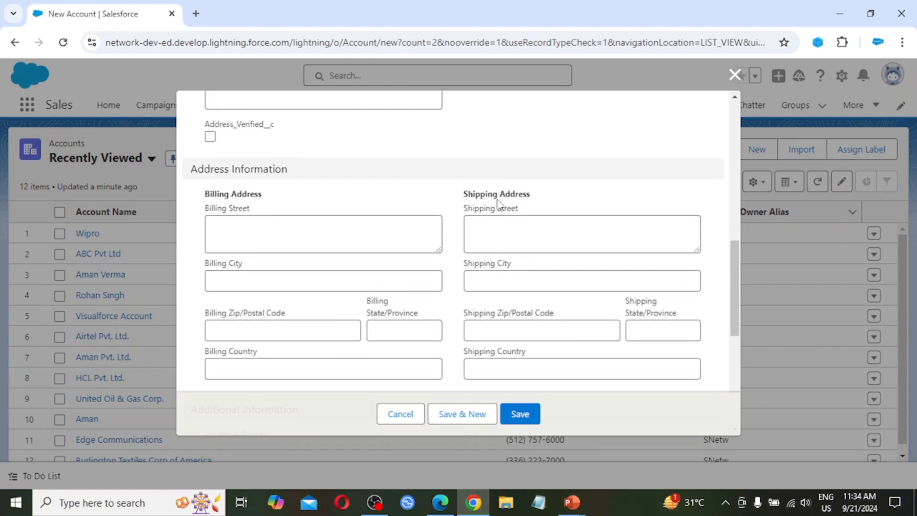
{"action": "scroll", "coordinate": [393, 325], "scroll_direction": "down", "scroll_amount": 6}
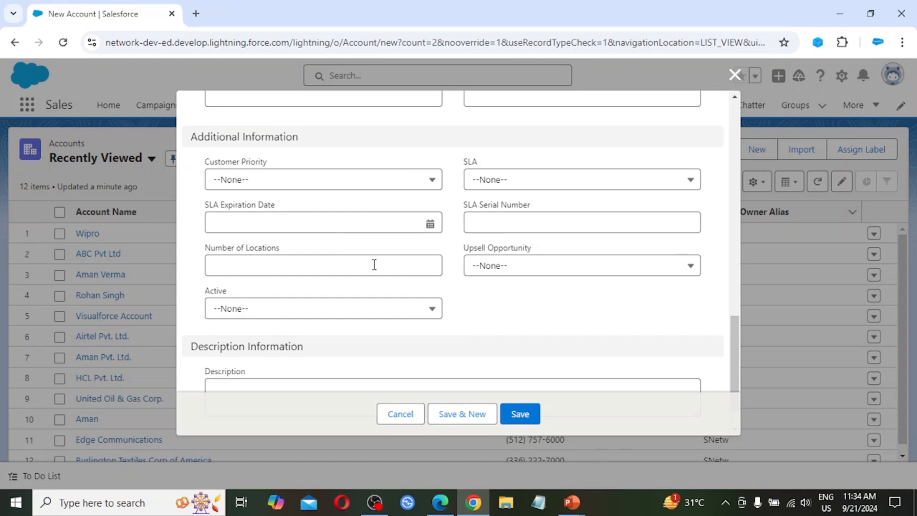
{"action": "scroll", "coordinate": [411, 292], "scroll_direction": "down", "scroll_amount": 1}
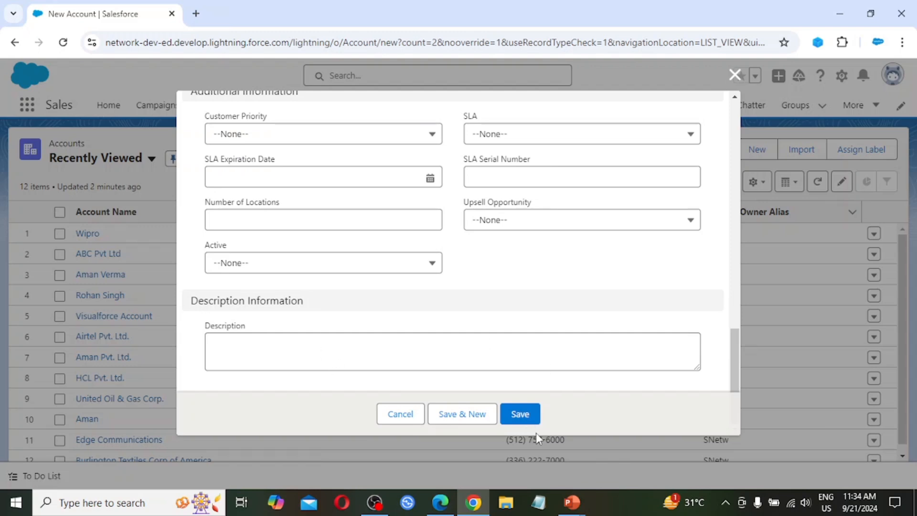
{"action": "left_click", "coordinate": [734, 75]}
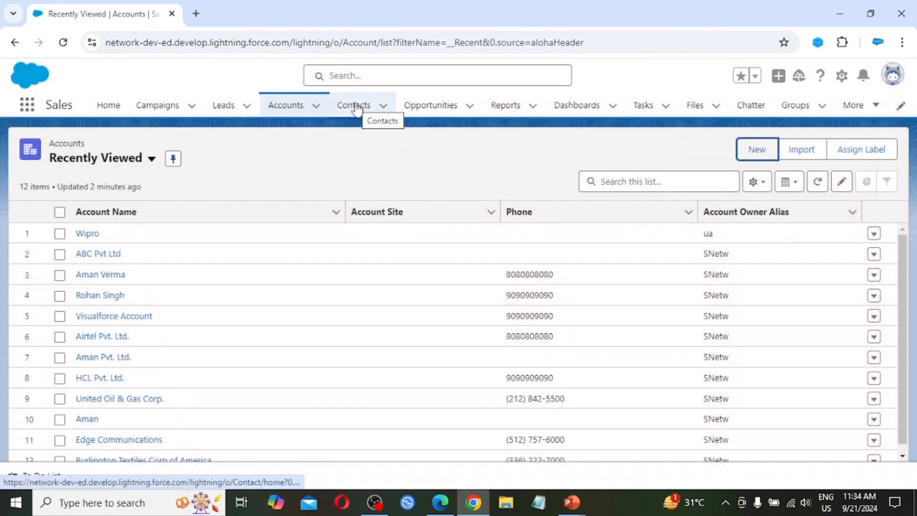
Open a new contact form from the Contacts list and examine its fields and Lead Source options without choosing a source.
{"action": "left_click", "coordinate": [356, 107]}
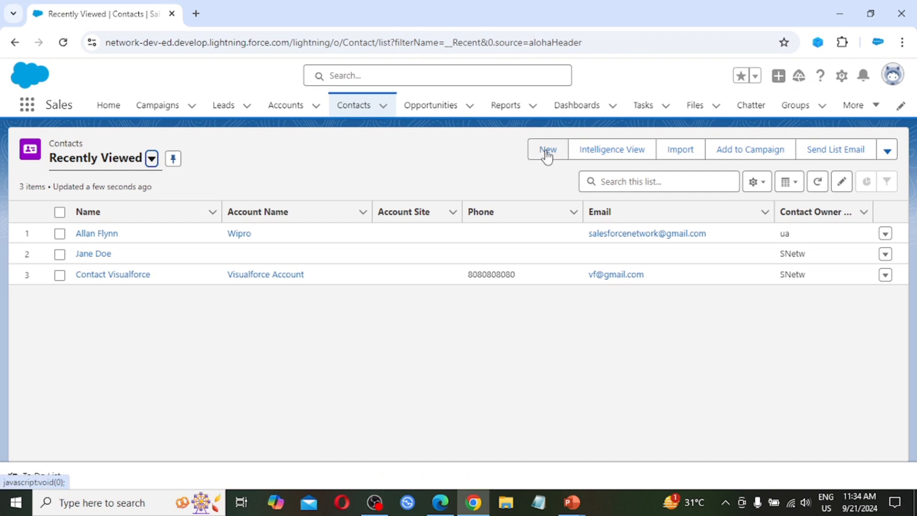
{"action": "left_click", "coordinate": [548, 155]}
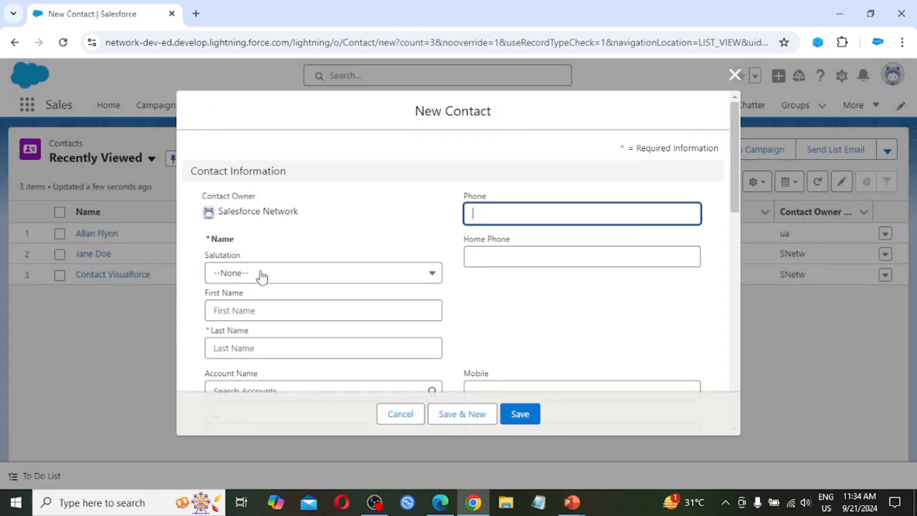
{"action": "scroll", "coordinate": [260, 275], "scroll_direction": "down", "scroll_amount": 1}
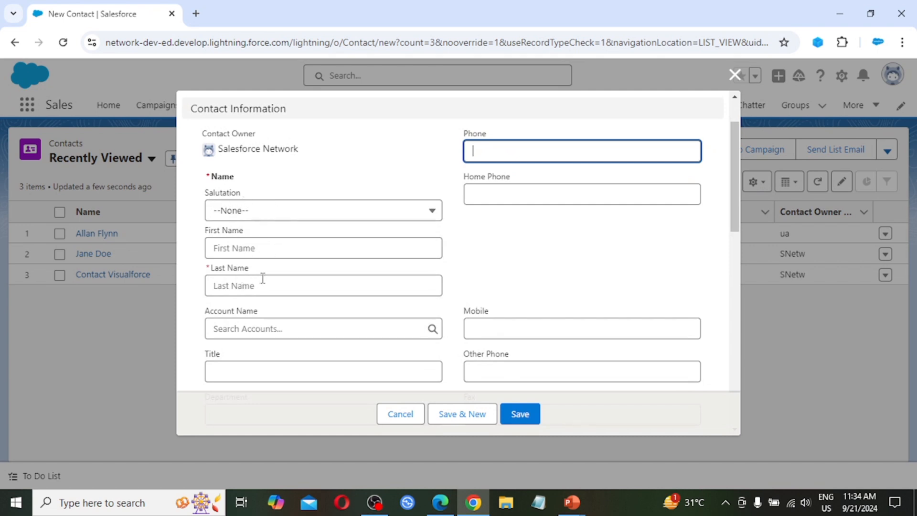
{"action": "scroll", "coordinate": [262, 278], "scroll_direction": "down", "scroll_amount": 1}
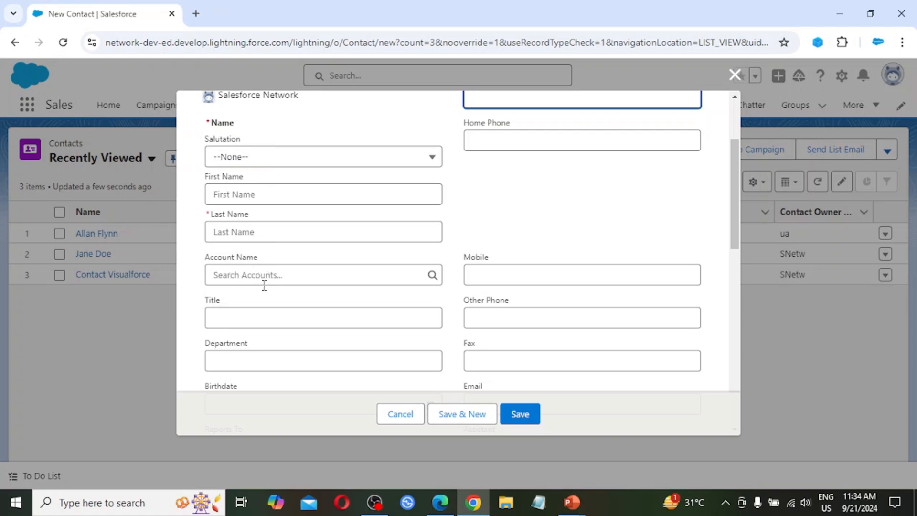
{"action": "scroll", "coordinate": [264, 285], "scroll_direction": "down", "scroll_amount": 1}
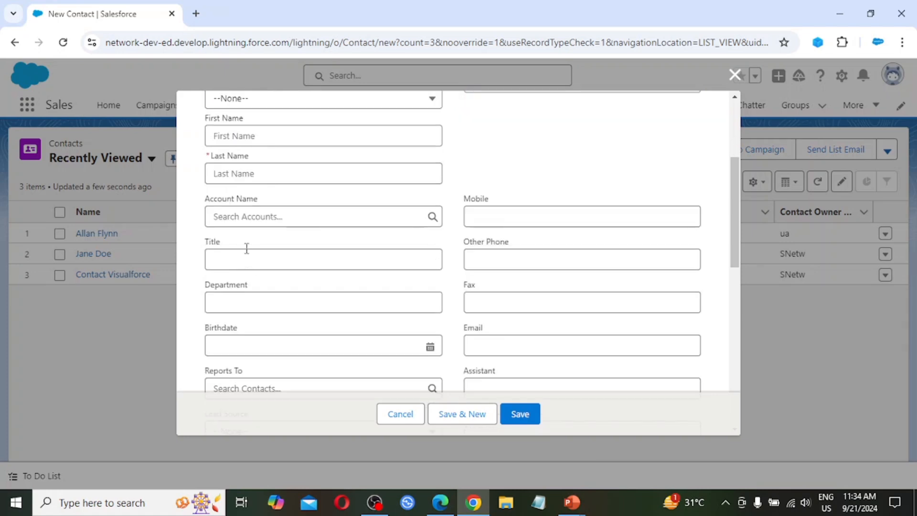
{"action": "scroll", "coordinate": [256, 298], "scroll_direction": "down", "scroll_amount": 1}
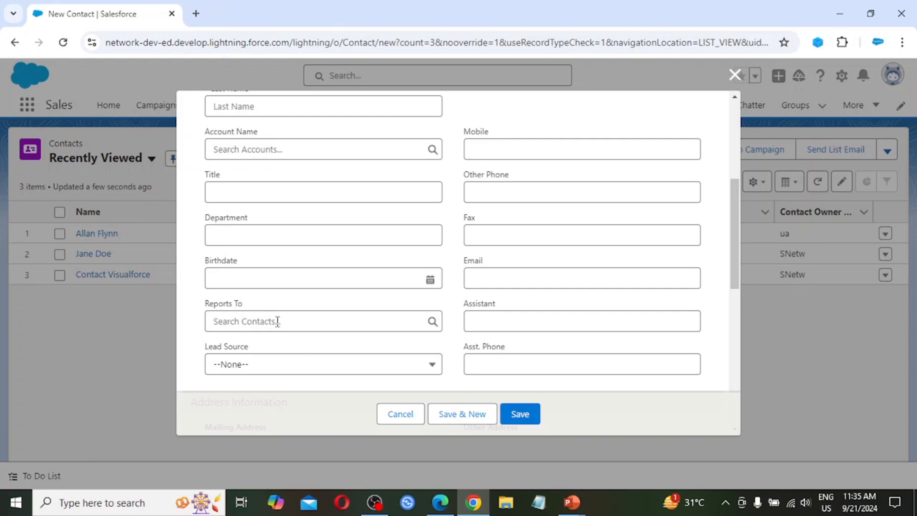
{"action": "scroll", "coordinate": [292, 320], "scroll_direction": "down", "scroll_amount": 1}
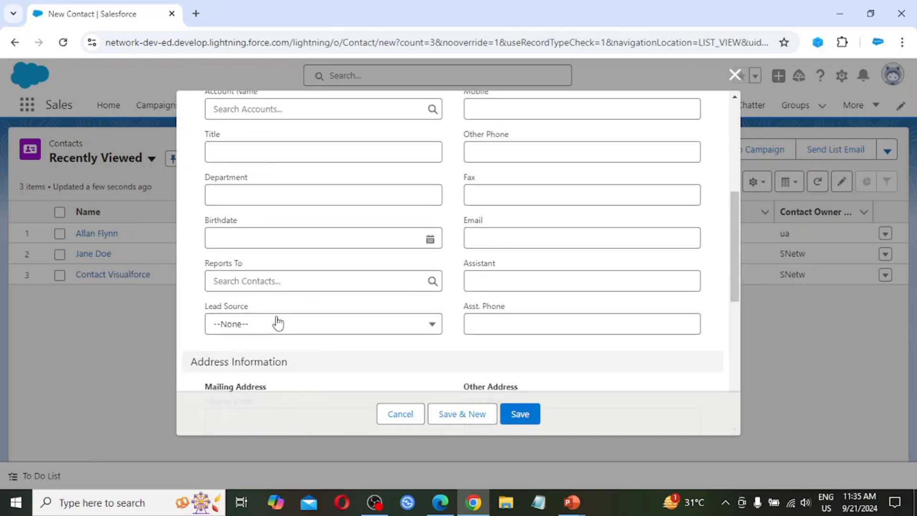
{"action": "left_click", "coordinate": [282, 326]}
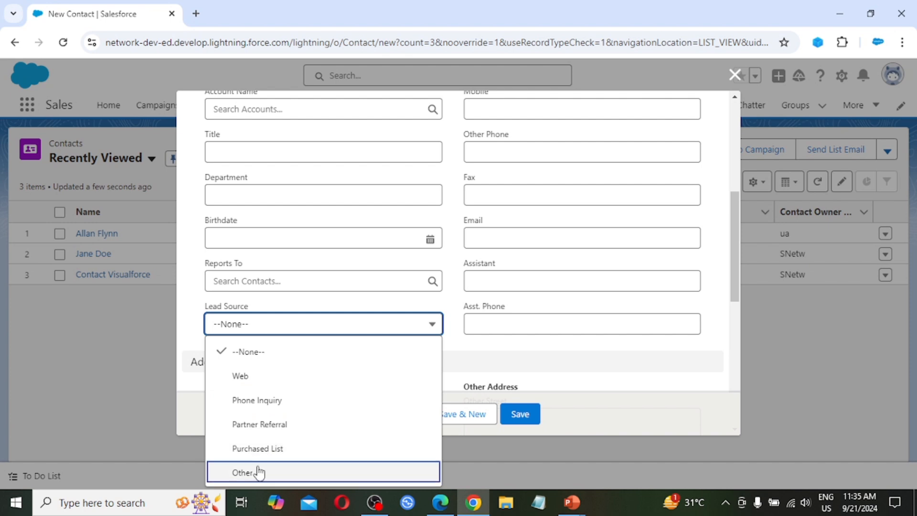
{"action": "left_click", "coordinate": [427, 299]}
Examine the new contact's phone, fax, email and assistant fields, from Phone down to Asst. Phone.
{"action": "scroll", "coordinate": [516, 274], "scroll_direction": "up", "scroll_amount": 3}
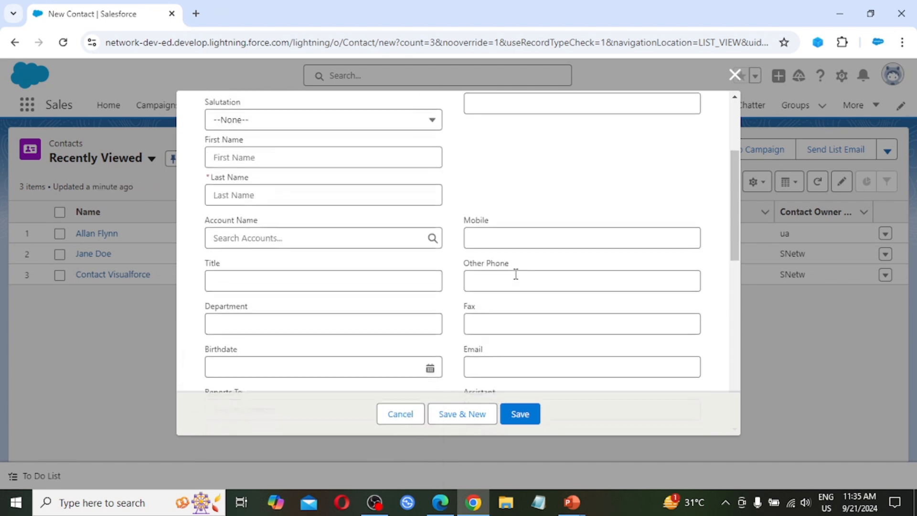
{"action": "scroll", "coordinate": [515, 274], "scroll_direction": "up", "scroll_amount": 3}
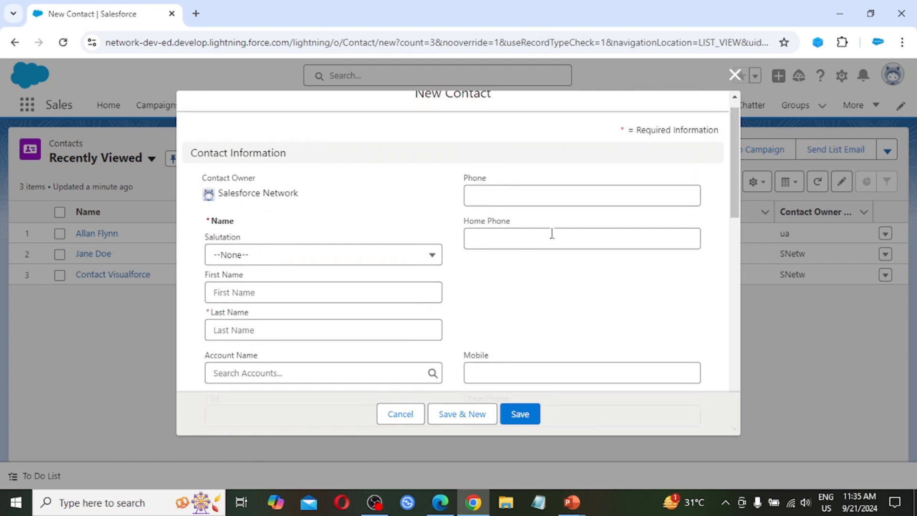
{"action": "scroll", "coordinate": [551, 233], "scroll_direction": "down", "scroll_amount": 3}
{"action": "scroll", "coordinate": [533, 258], "scroll_direction": "down", "scroll_amount": 1}
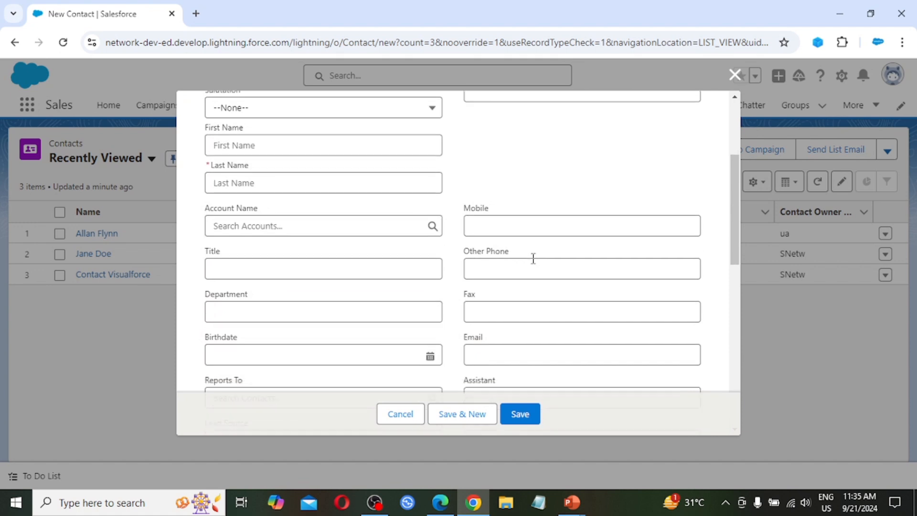
{"action": "scroll", "coordinate": [533, 258], "scroll_direction": "down", "scroll_amount": 1}
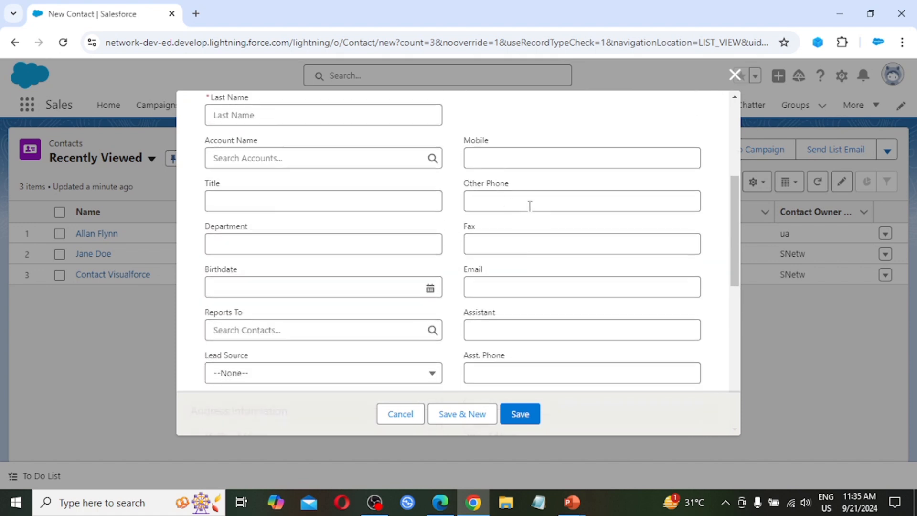
{"action": "scroll", "coordinate": [519, 230], "scroll_direction": "down", "scroll_amount": 1}
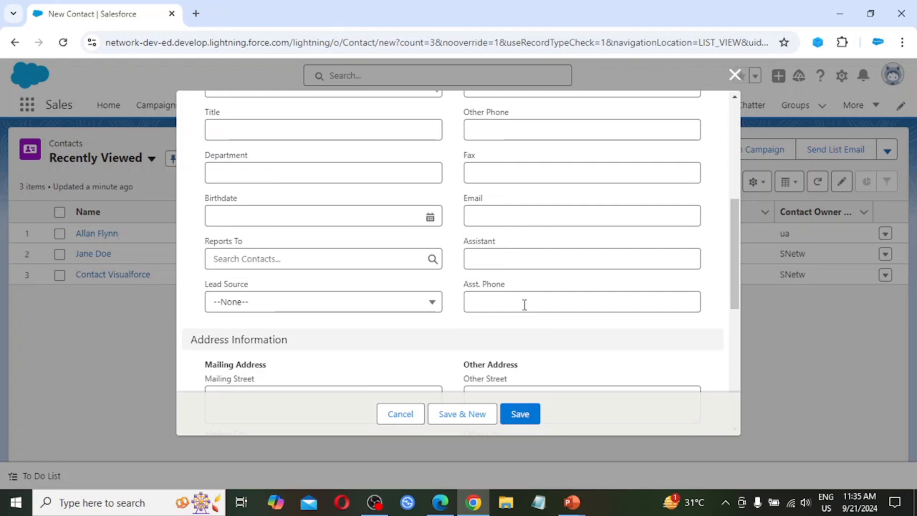
{"action": "scroll", "coordinate": [524, 304], "scroll_direction": "down", "scroll_amount": 1}
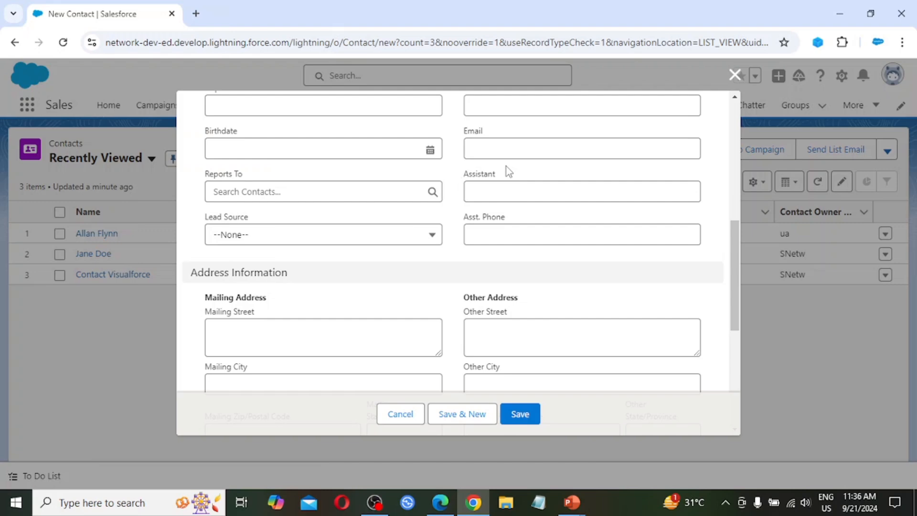
{"action": "scroll", "coordinate": [502, 180], "scroll_direction": "up", "scroll_amount": 1}
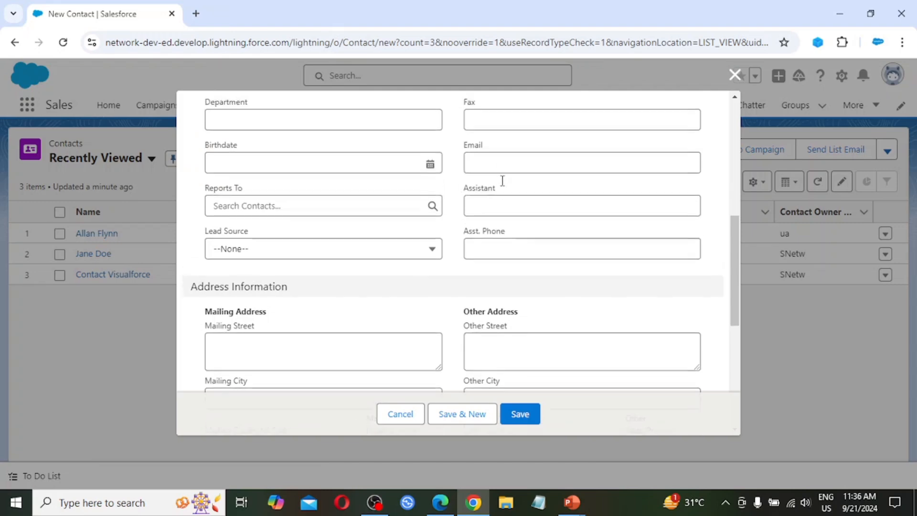
{"action": "scroll", "coordinate": [502, 180], "scroll_direction": "up", "scroll_amount": 3}
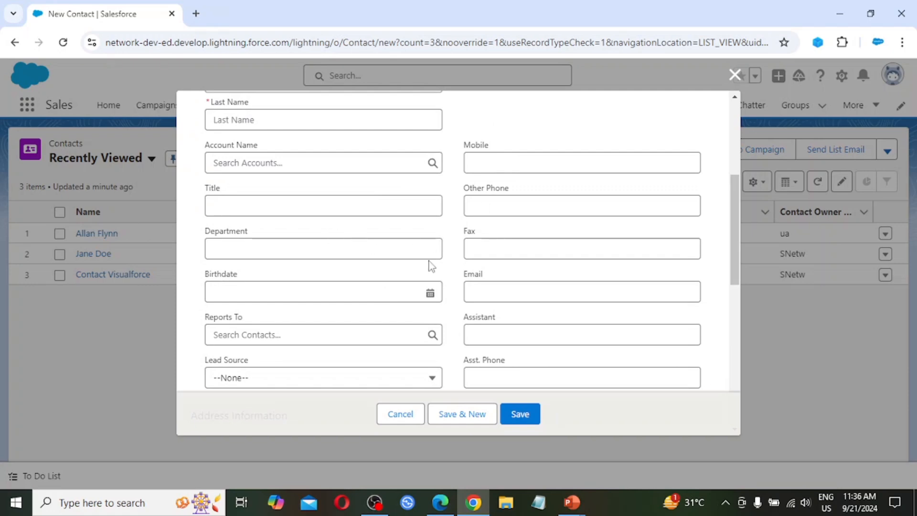
{"action": "scroll", "coordinate": [431, 266], "scroll_direction": "down", "scroll_amount": 1}
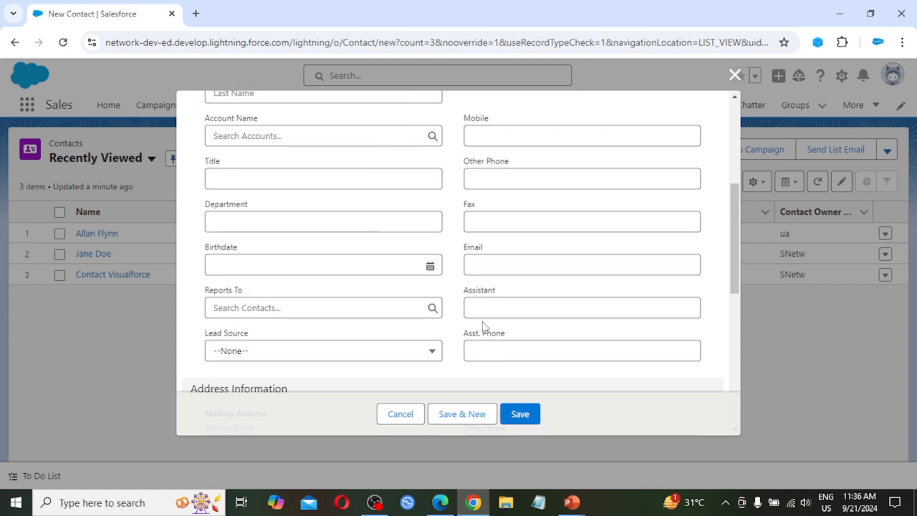
Review the contact's Address, Additional and Description Information sections and close the form without saving.
{"action": "scroll", "coordinate": [483, 204], "scroll_direction": "down", "scroll_amount": 4}
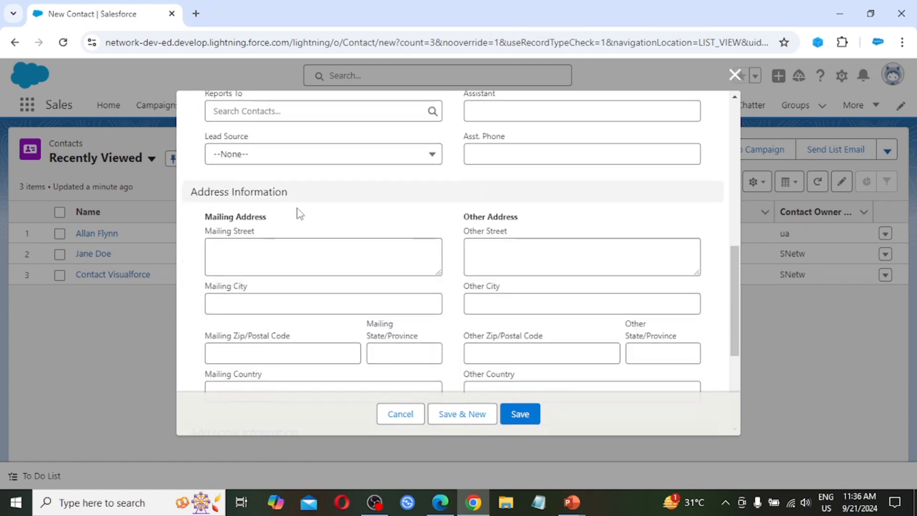
{"action": "scroll", "coordinate": [303, 249], "scroll_direction": "down", "scroll_amount": 1}
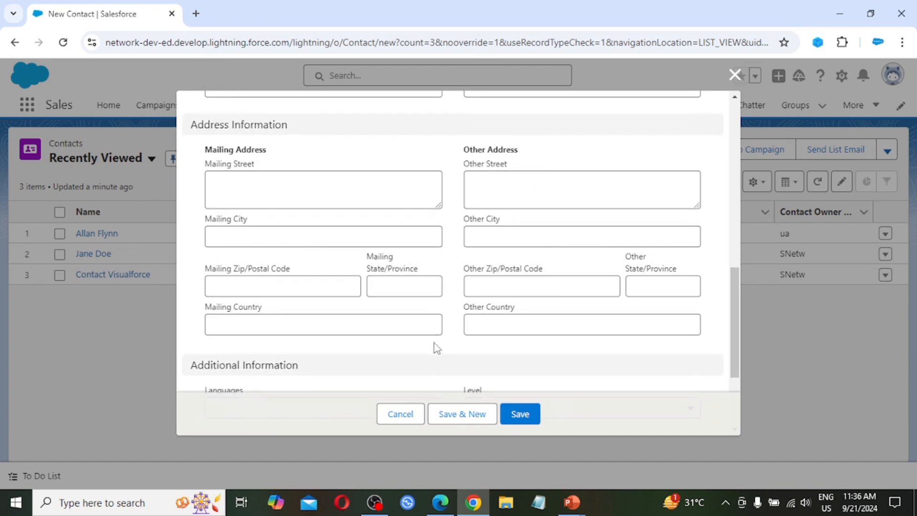
{"action": "scroll", "coordinate": [293, 253], "scroll_direction": "down", "scroll_amount": 3}
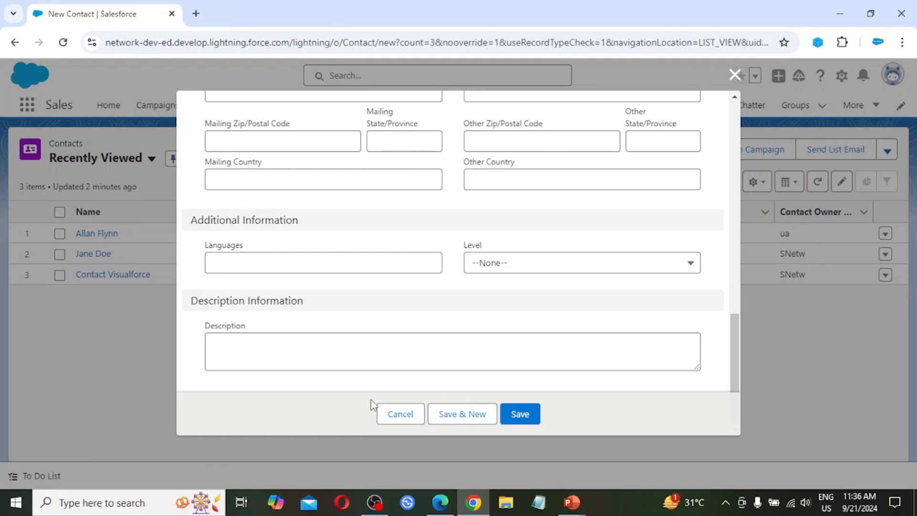
{"action": "left_click", "coordinate": [323, 366]}
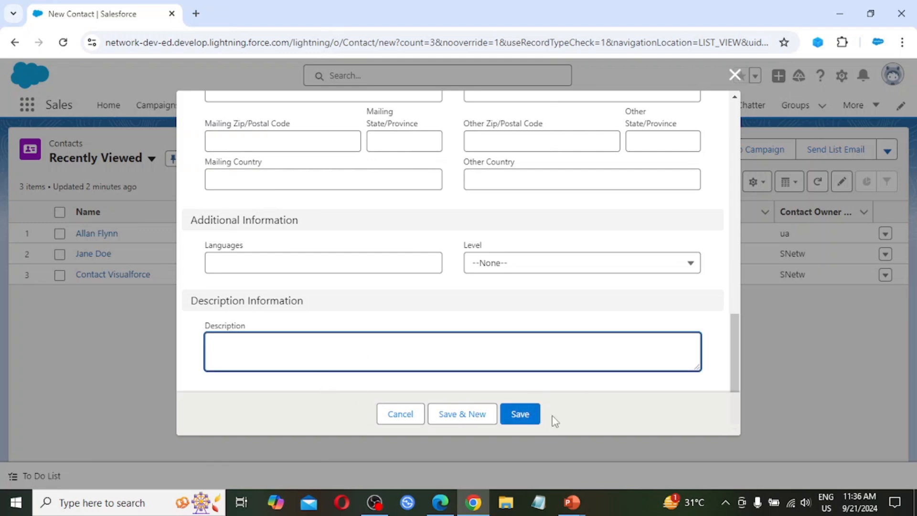
{"action": "left_click", "coordinate": [734, 75]}
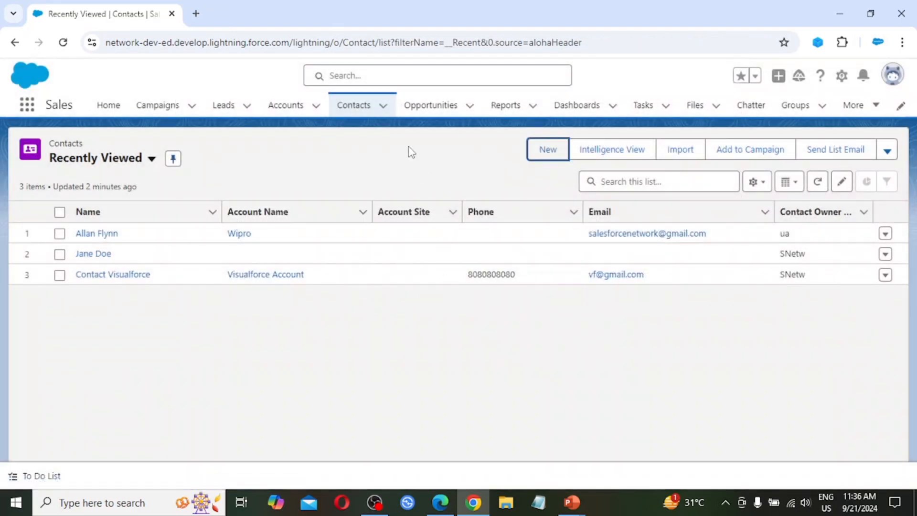
Open a new opportunity form from the Opportunities list and examine its fields and Type options without choosing a type.
{"action": "left_click", "coordinate": [435, 108]}
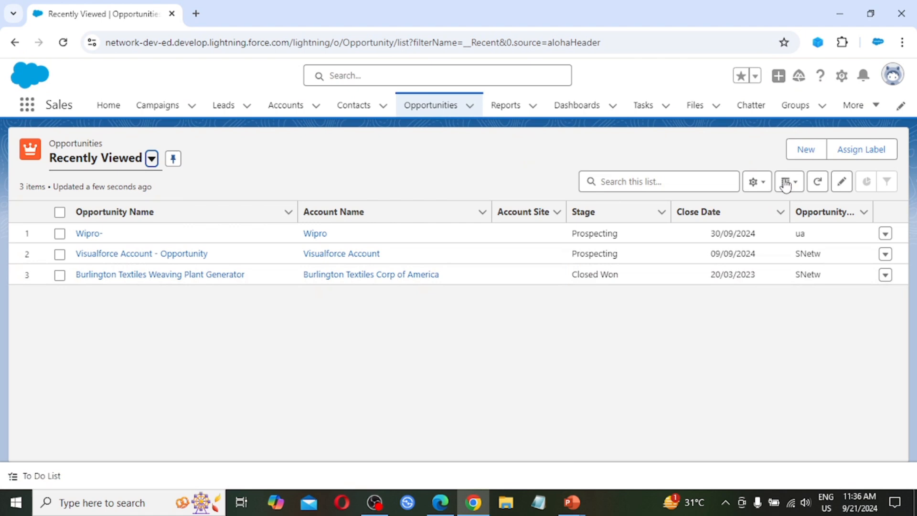
{"action": "left_click", "coordinate": [805, 149]}
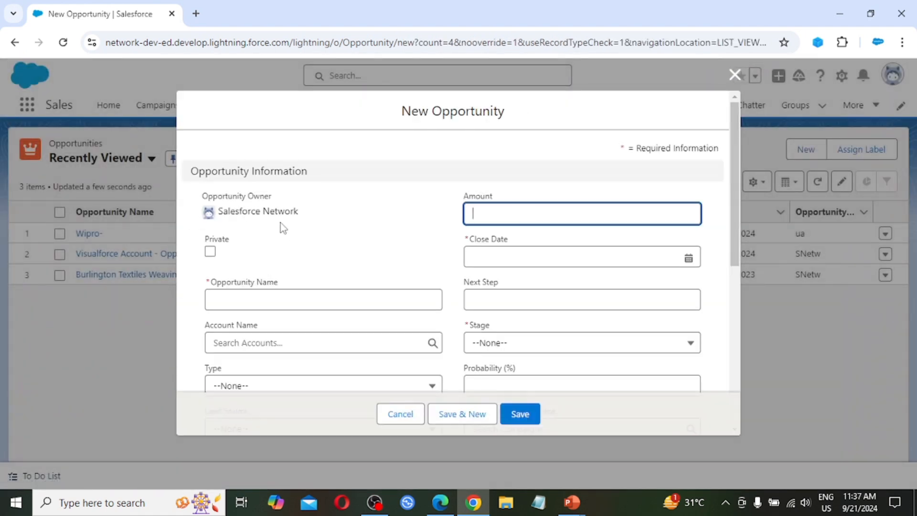
{"action": "scroll", "coordinate": [279, 223], "scroll_direction": "down", "scroll_amount": 1}
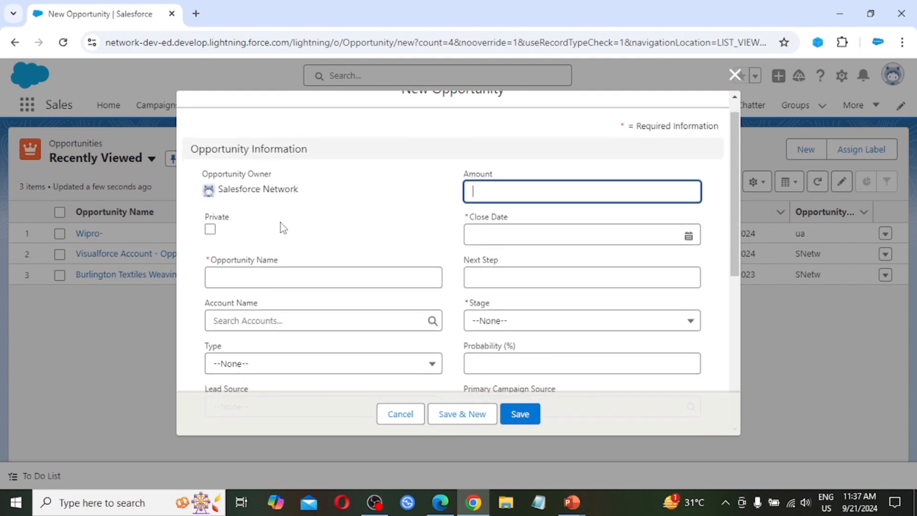
{"action": "scroll", "coordinate": [280, 223], "scroll_direction": "down", "scroll_amount": 1}
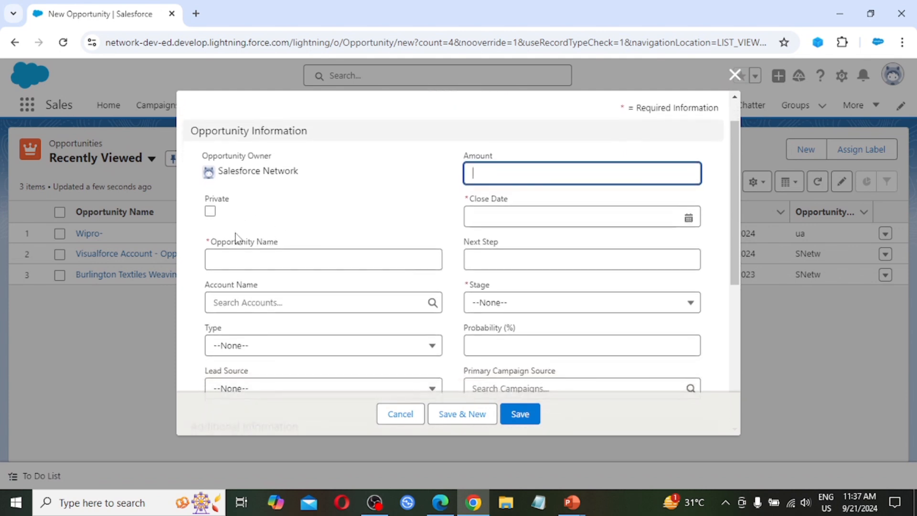
{"action": "scroll", "coordinate": [282, 255], "scroll_direction": "down", "scroll_amount": 2}
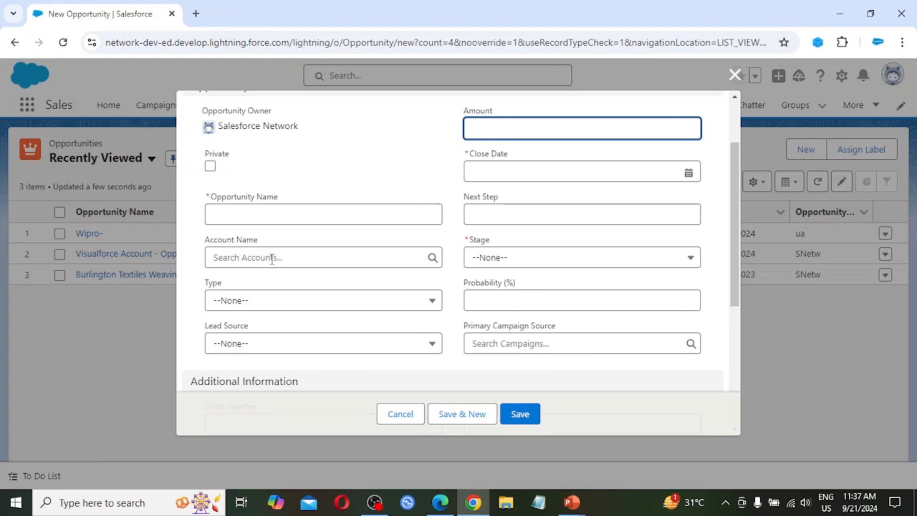
{"action": "left_click", "coordinate": [256, 303]}
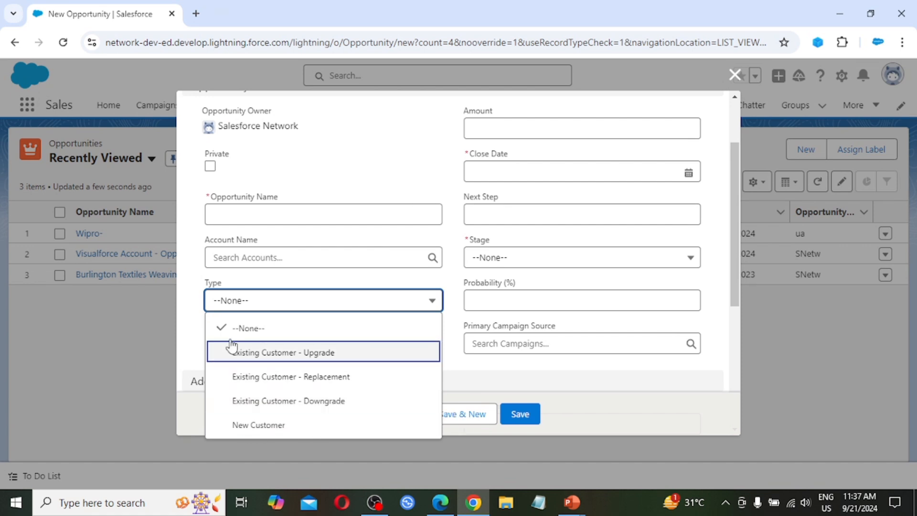
{"action": "left_click", "coordinate": [191, 327]}
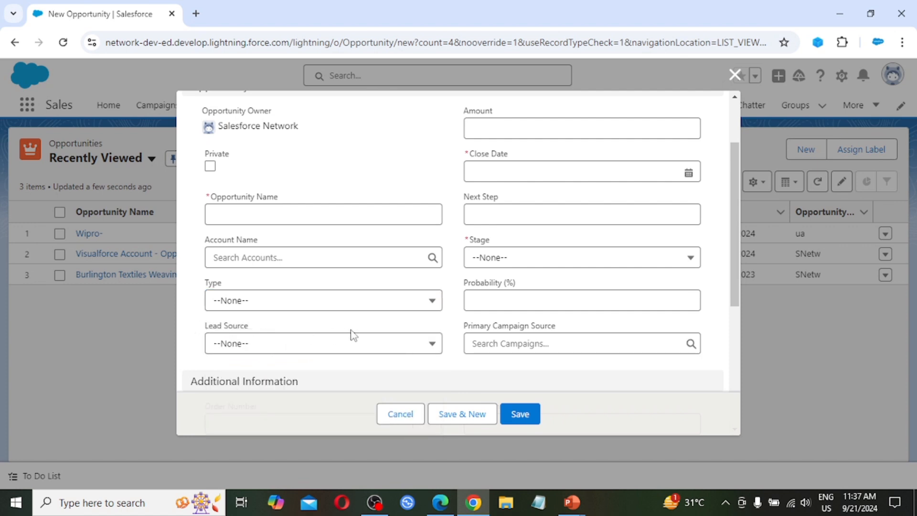
Examine the opportunity's Lead Source options without choosing one, and review the Amount, Close Date and Next Step fields.
{"action": "scroll", "coordinate": [353, 334], "scroll_direction": "down", "scroll_amount": 1}
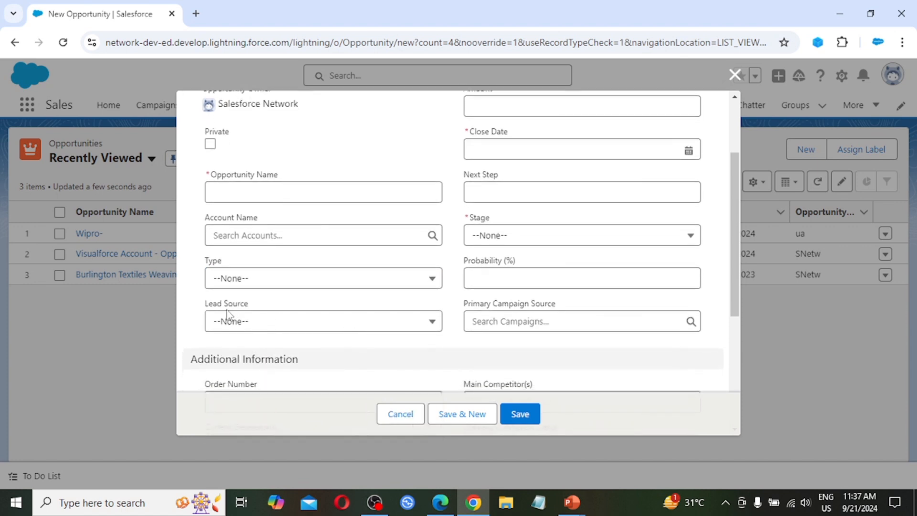
{"action": "left_click", "coordinate": [292, 322]}
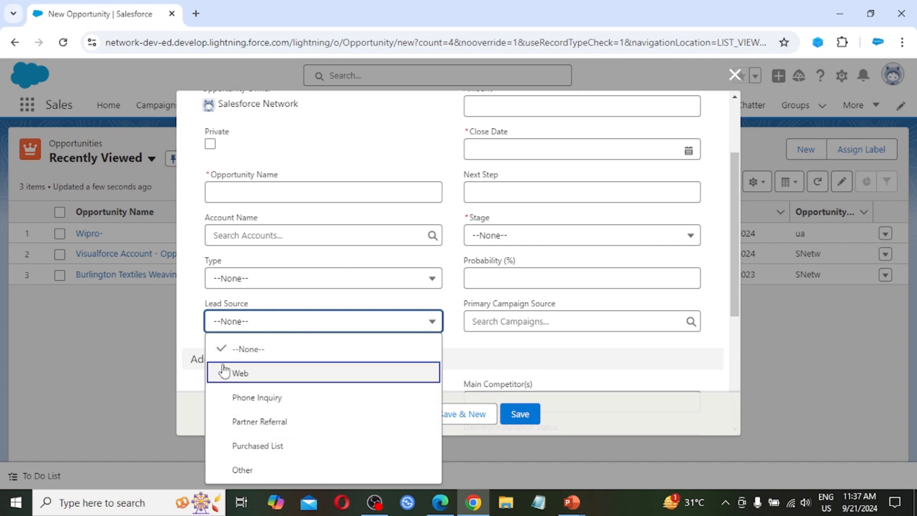
{"action": "left_click", "coordinate": [194, 327]}
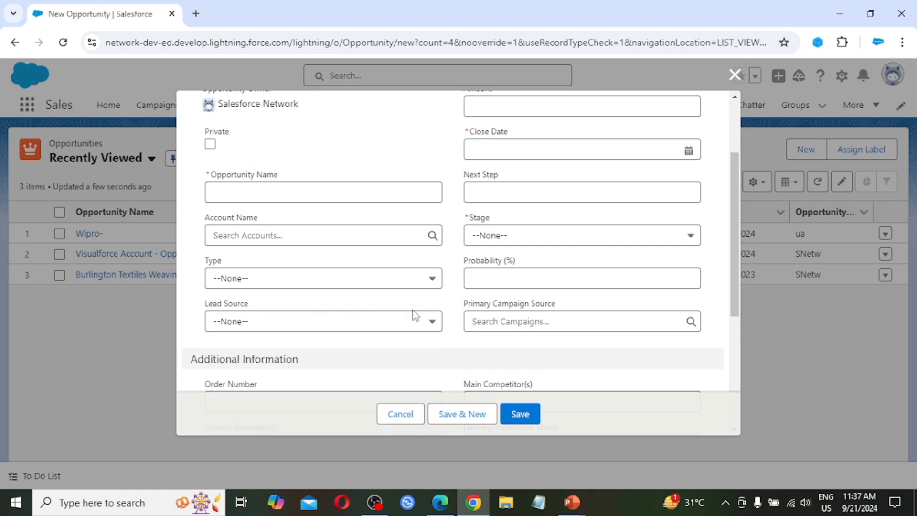
{"action": "scroll", "coordinate": [413, 313], "scroll_direction": "up", "scroll_amount": 3}
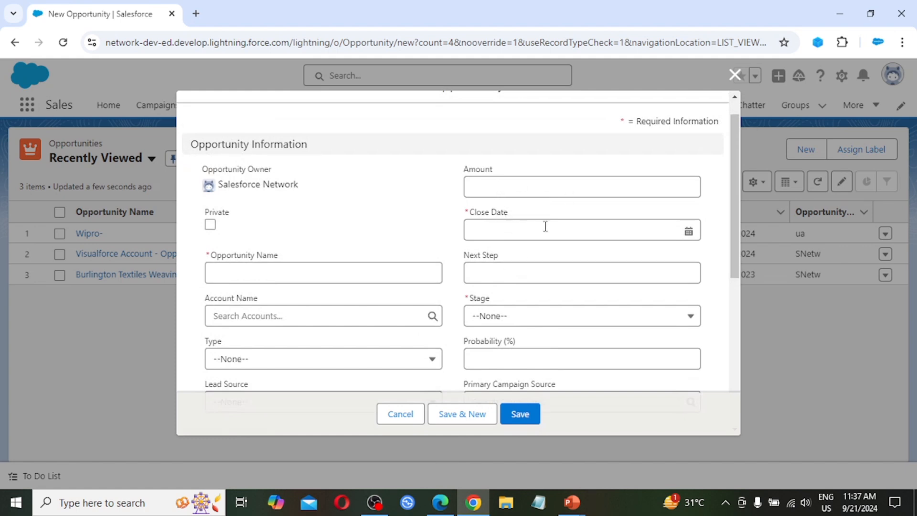
{"action": "scroll", "coordinate": [542, 229], "scroll_direction": "down", "scroll_amount": 1}
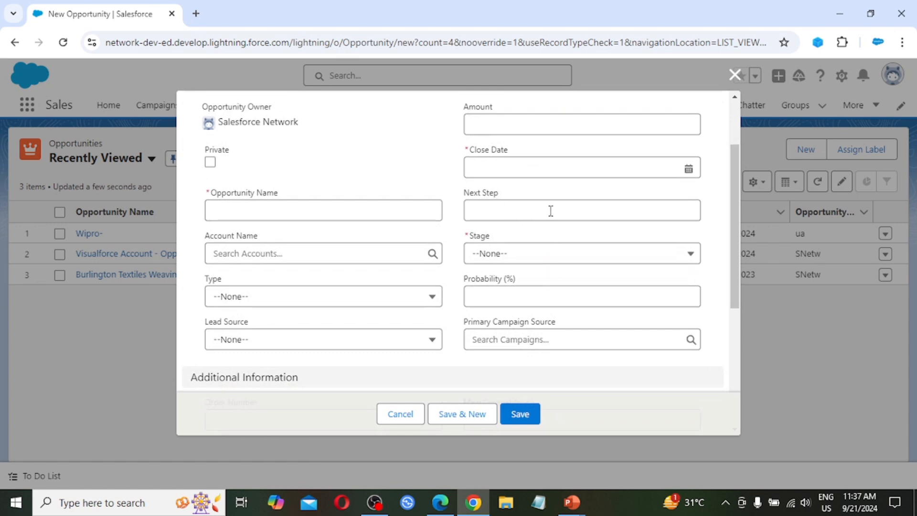
Examine the opportunity's Stage options and set the stage to Prospecting.
{"action": "scroll", "coordinate": [568, 276], "scroll_direction": "down", "scroll_amount": 1}
{"action": "left_click", "coordinate": [501, 210]}
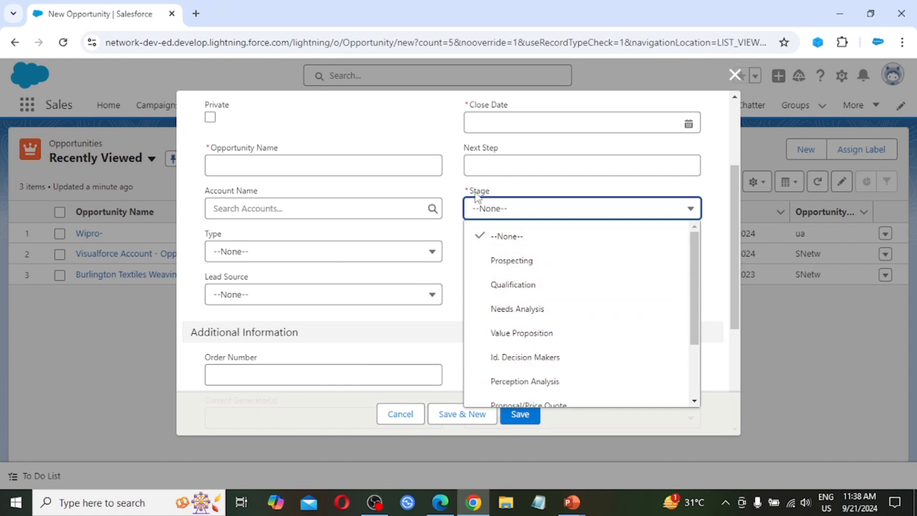
{"action": "left_click", "coordinate": [459, 192]}
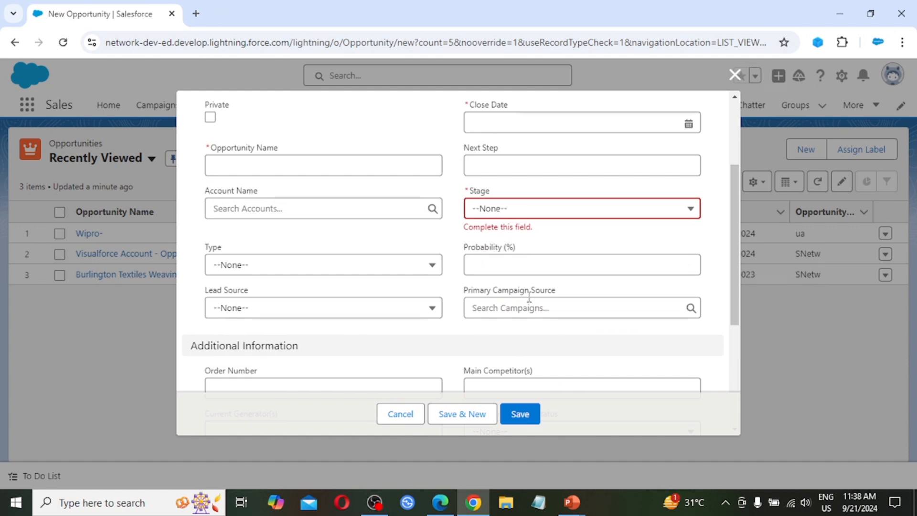
{"action": "left_click", "coordinate": [531, 215]}
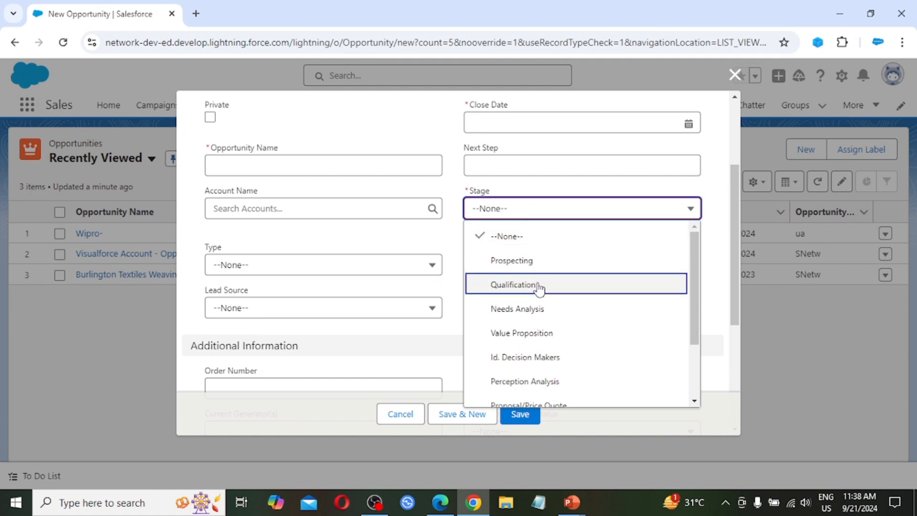
{"action": "left_click", "coordinate": [525, 264]}
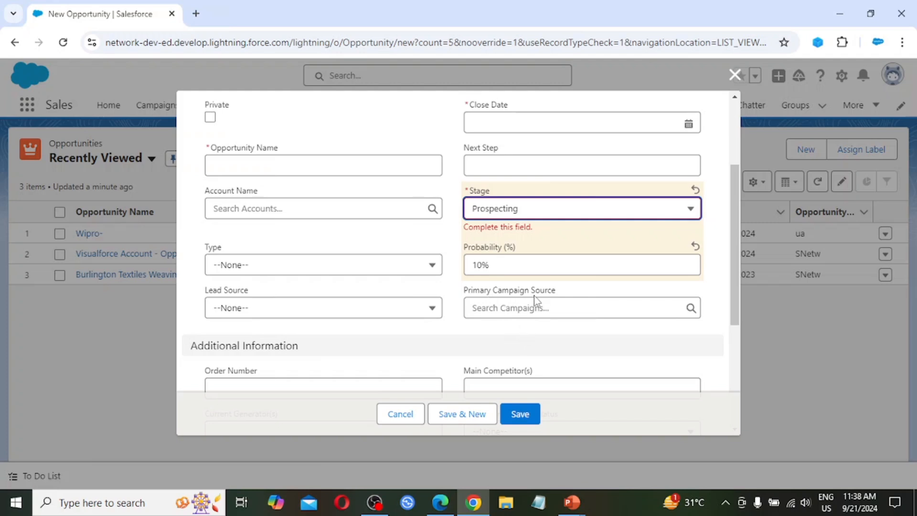
Review the opportunity's Additional Information, Delivery/Installation Status options and Description Information, and close the form without saving.
{"action": "scroll", "coordinate": [558, 310], "scroll_direction": "down", "scroll_amount": 2}
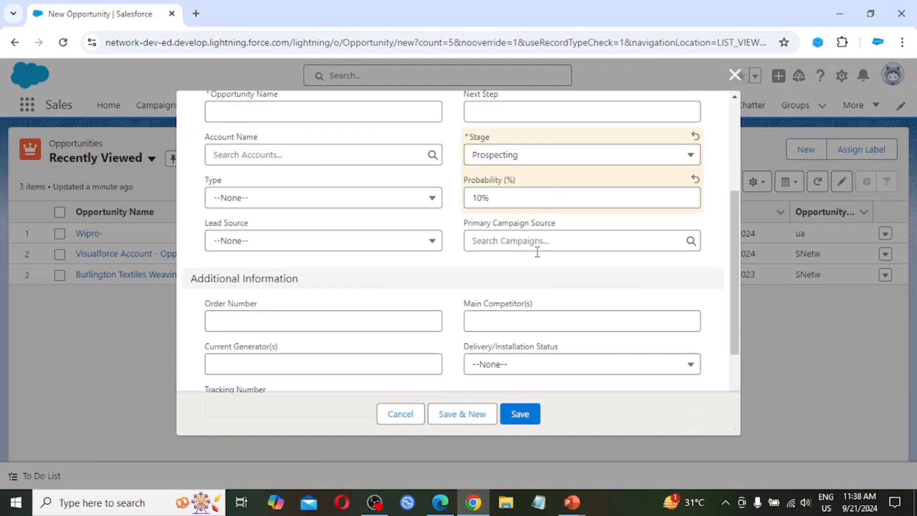
{"action": "scroll", "coordinate": [322, 335], "scroll_direction": "down", "scroll_amount": 2}
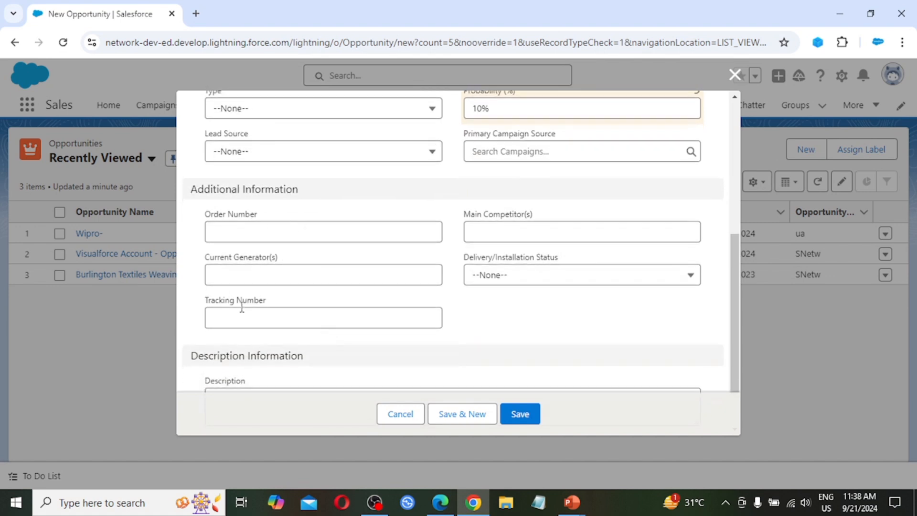
{"action": "left_click", "coordinate": [481, 234]}
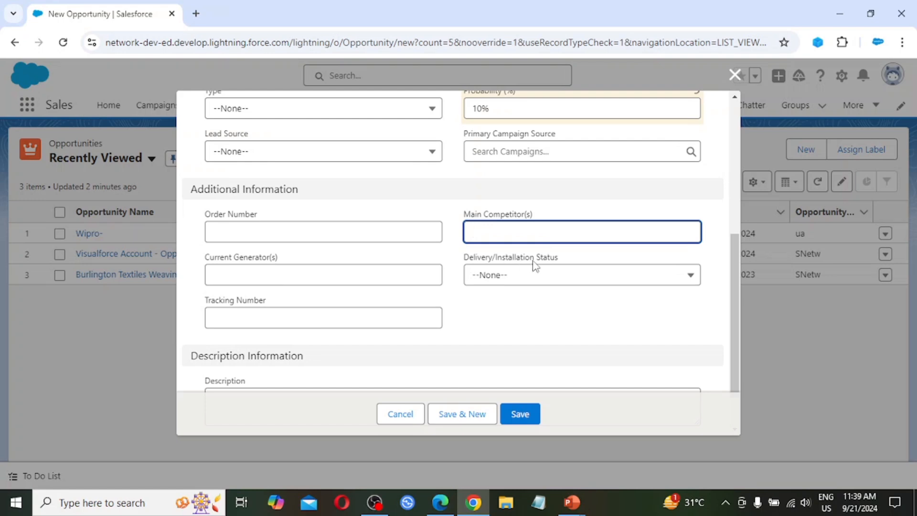
{"action": "left_click", "coordinate": [548, 276]}
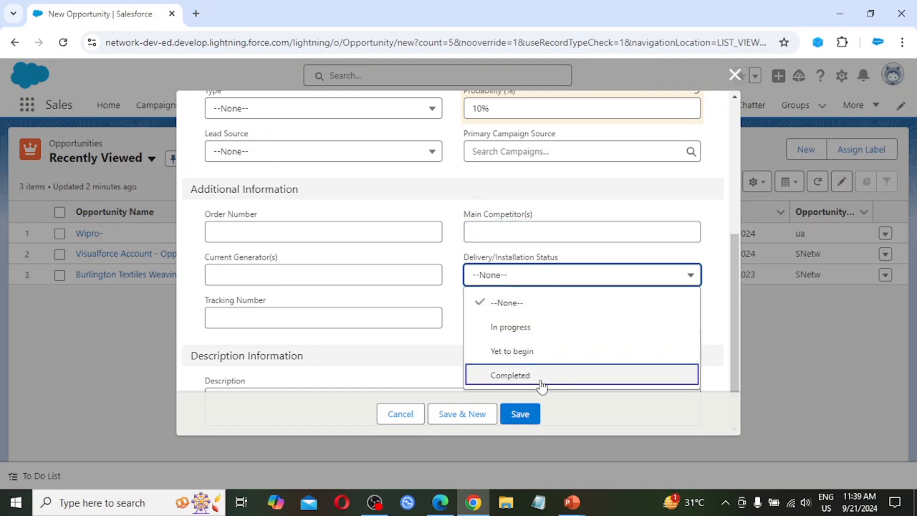
{"action": "left_click", "coordinate": [450, 302]}
{"action": "scroll", "coordinate": [411, 387], "scroll_direction": "down", "scroll_amount": 2}
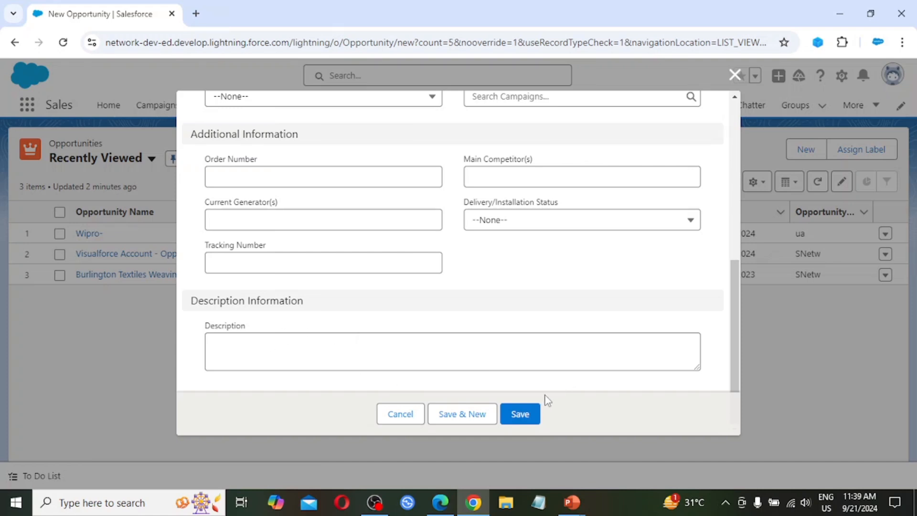
{"action": "left_click", "coordinate": [734, 75]}
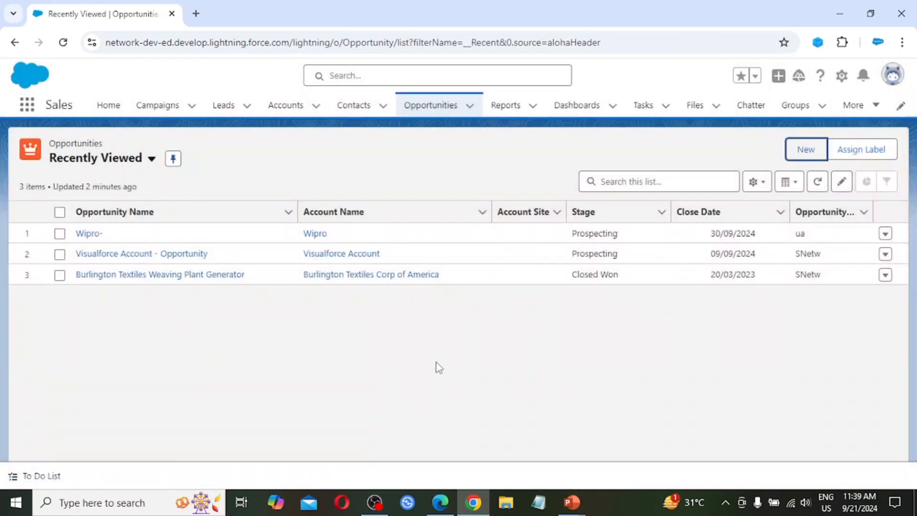